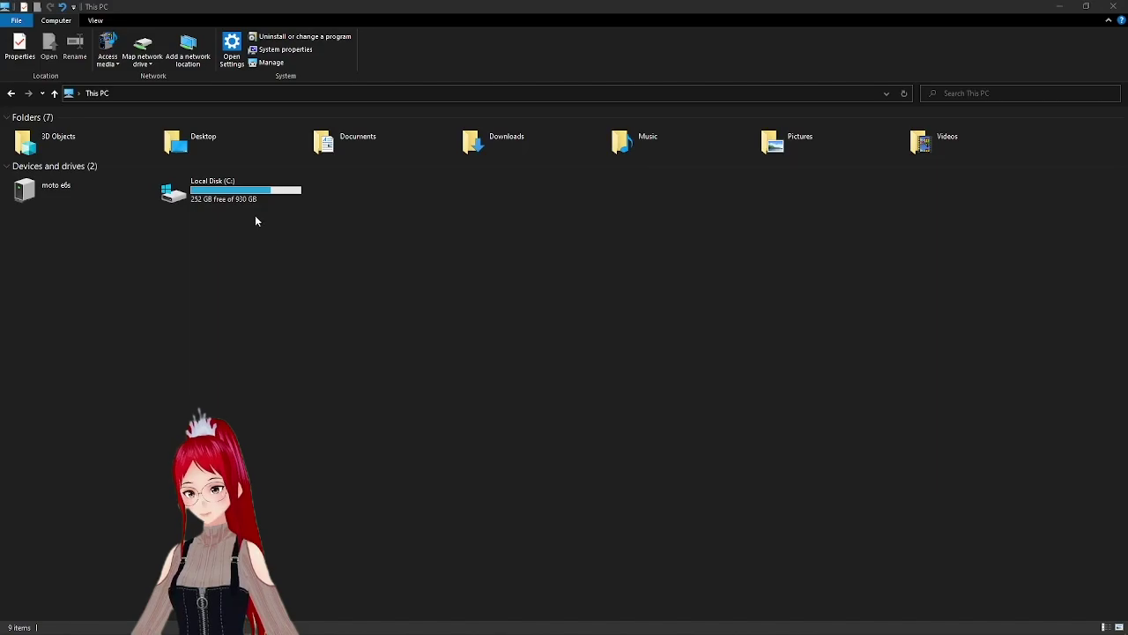
Step: Open Local Disk (C:) in File Explorer and select its Blender folder
double_click(235, 190)
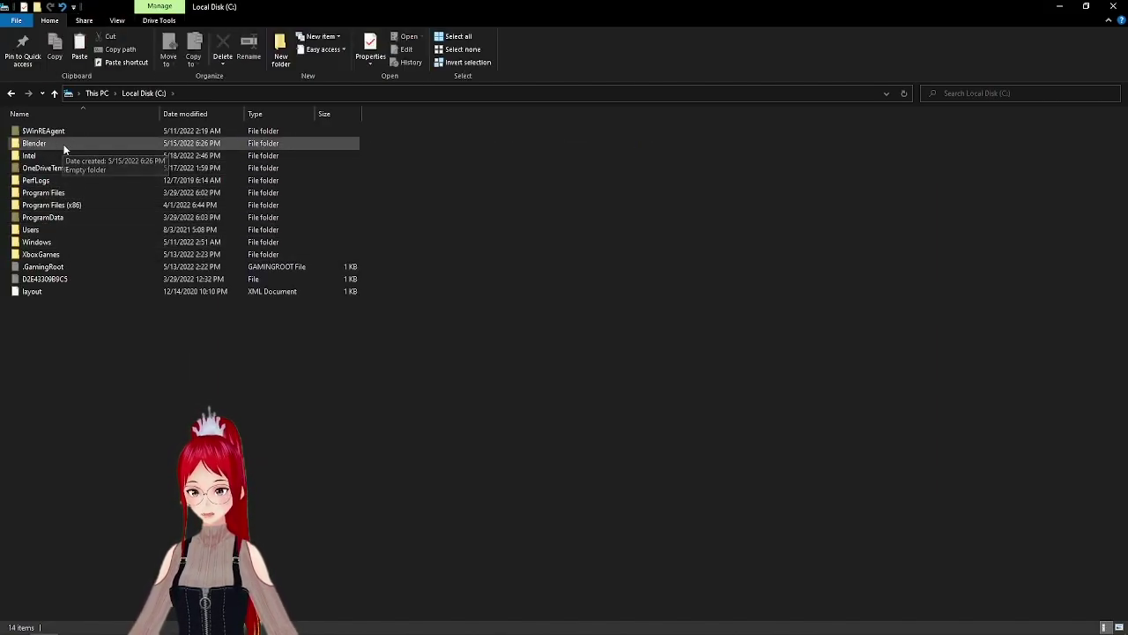
left_click(36, 146)
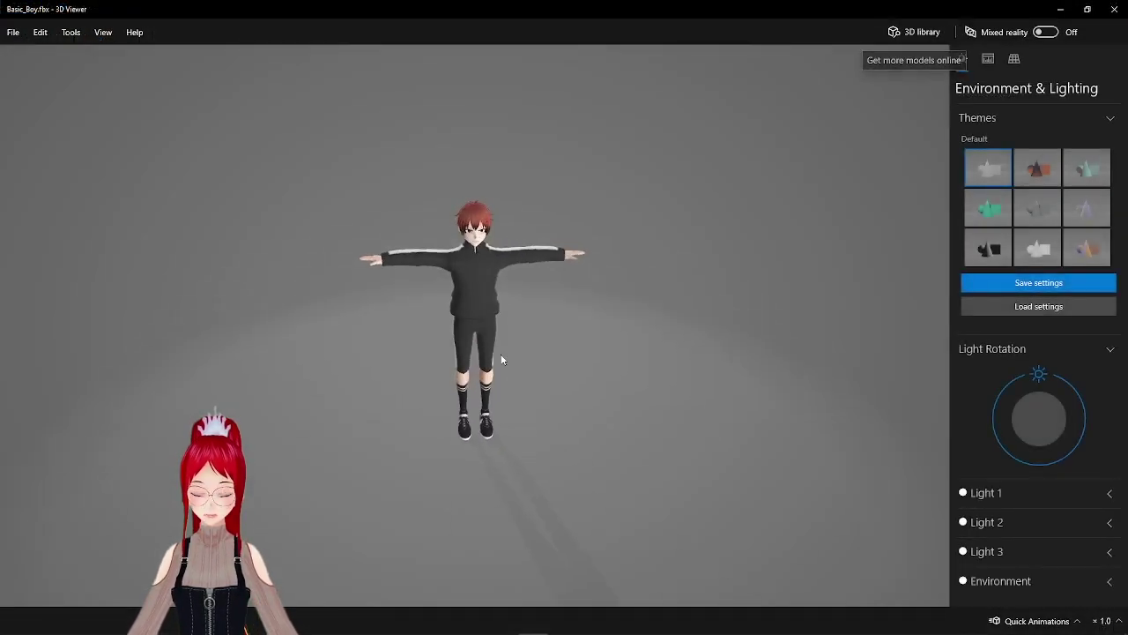
scroll(481, 209, "up", 2)
scroll(481, 209, "up", 2)
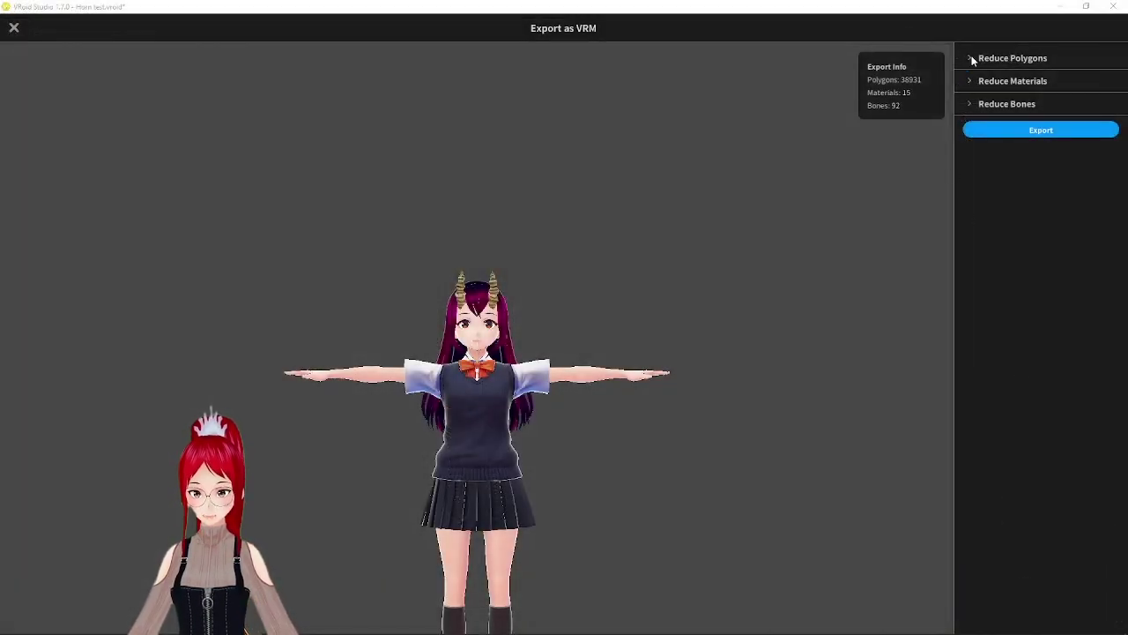
Step: Expand the Reduce Polygons, Reduce Materials and Reduce Bones options and start the VRM export
left_click(973, 59)
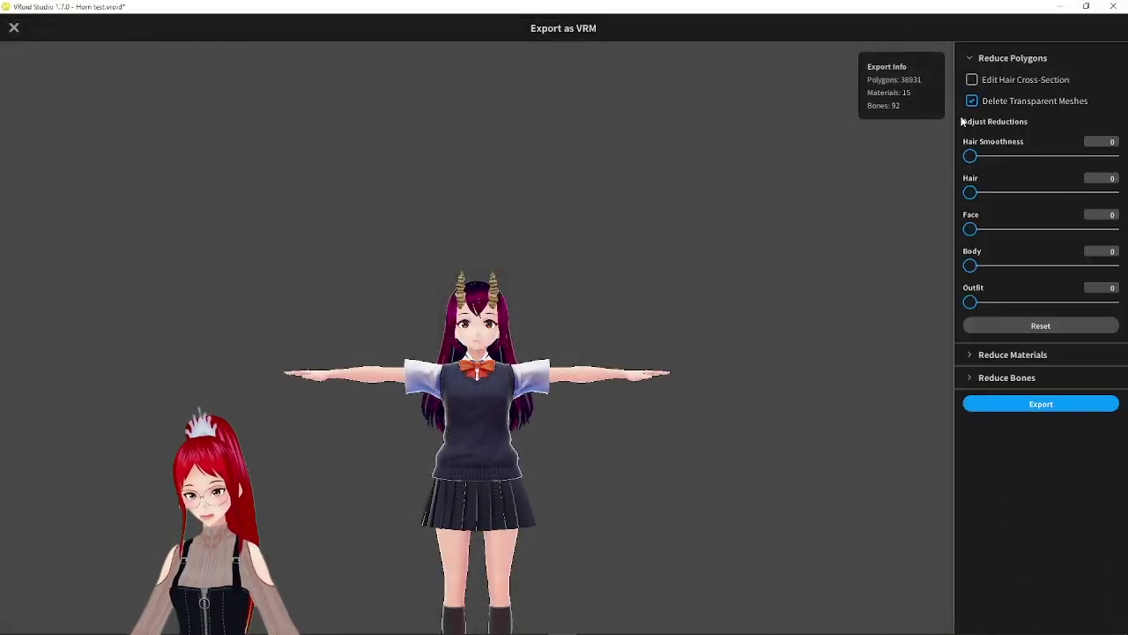
left_click(961, 357)
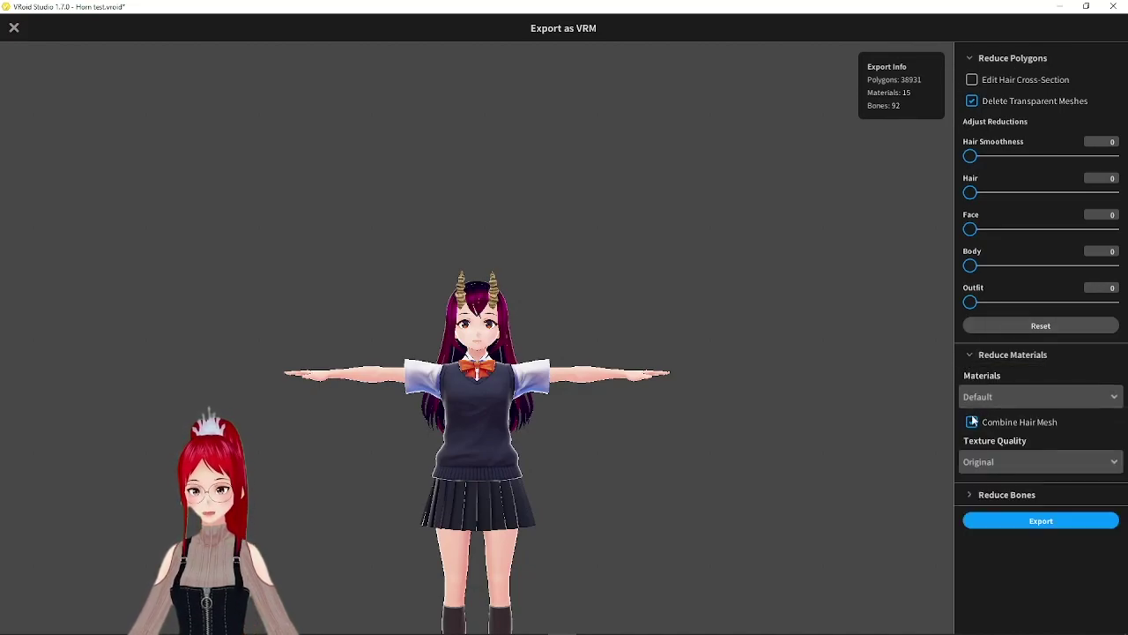
left_click(963, 492)
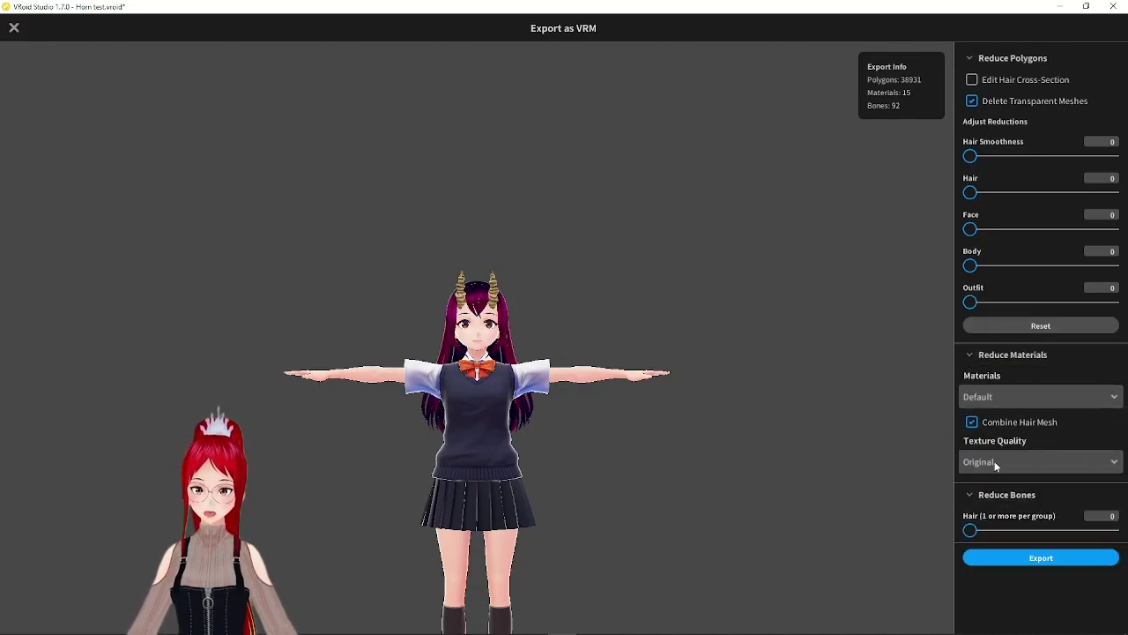
left_click(1050, 558)
Step: Enter Testgirl_with_horns as the avatar title in VRM Settings
left_click(539, 220)
type("TEst")
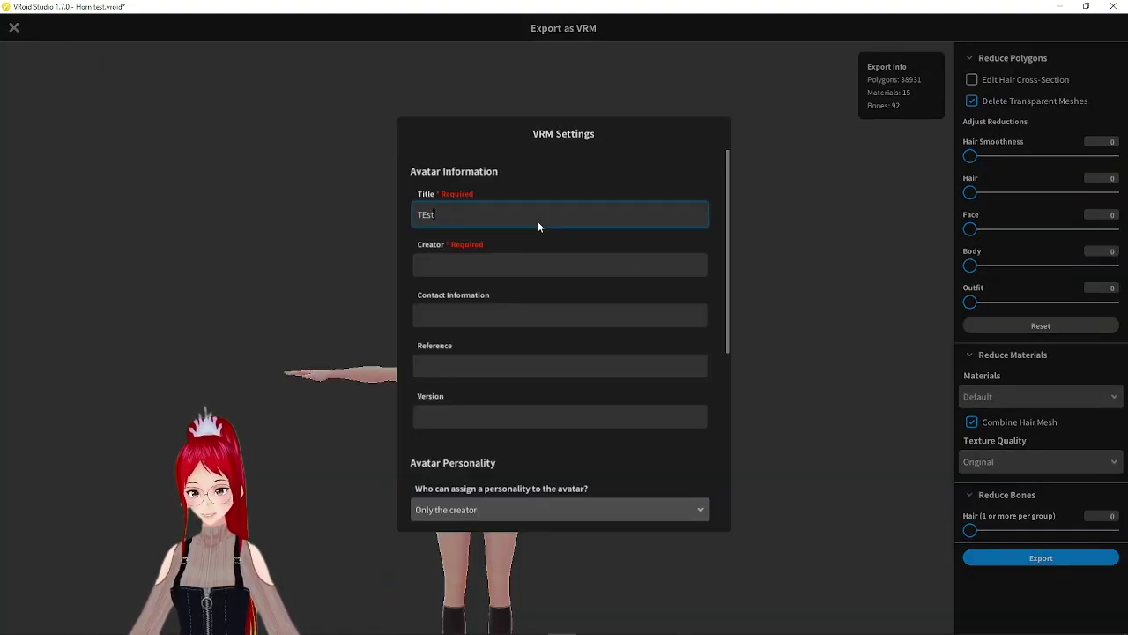
type("girl_with")
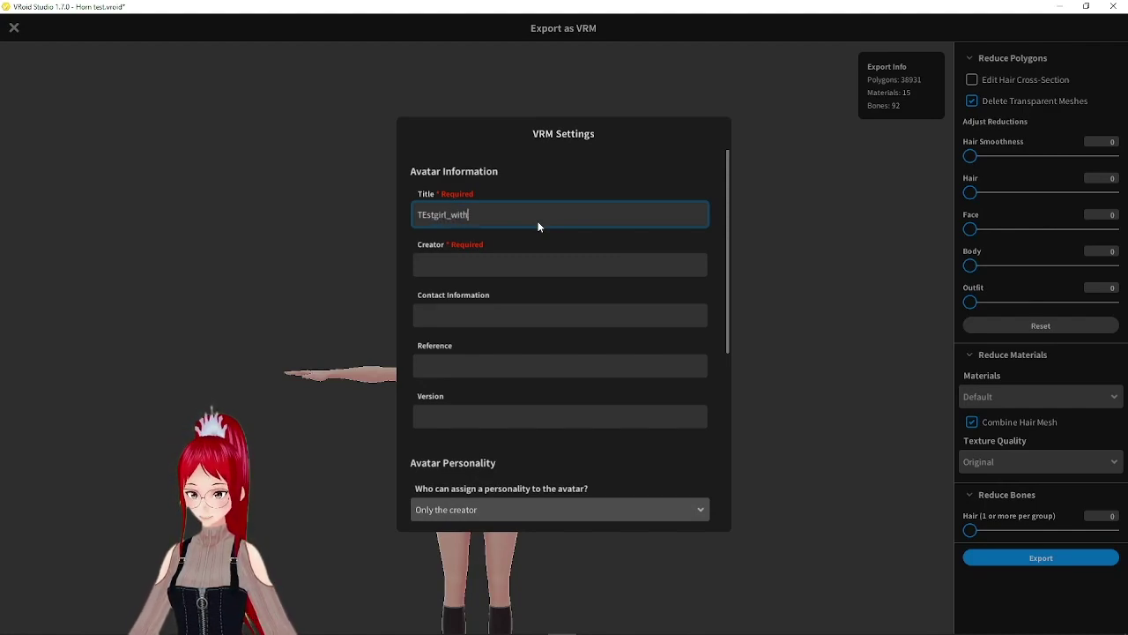
type("_horns")
left_click(426, 215)
key("BackSpace")
type("e")
left_click(450, 265)
Step: Duplicate Testgirl_with_horns.vrm with copy and paste
scroll(495, 314, "down", 3)
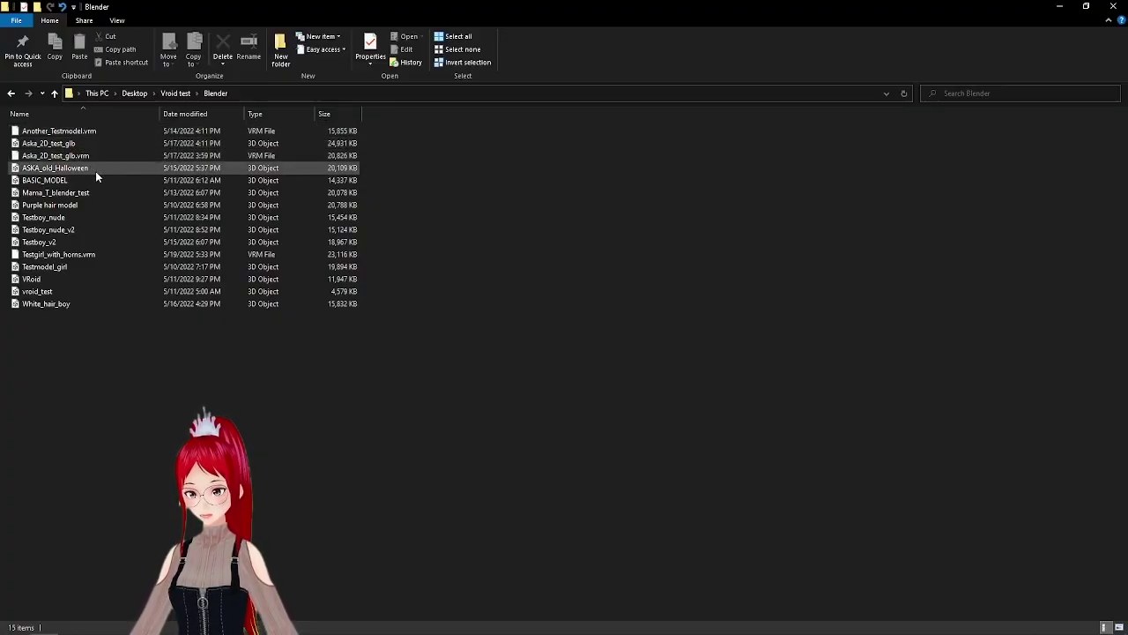
left_click(96, 254)
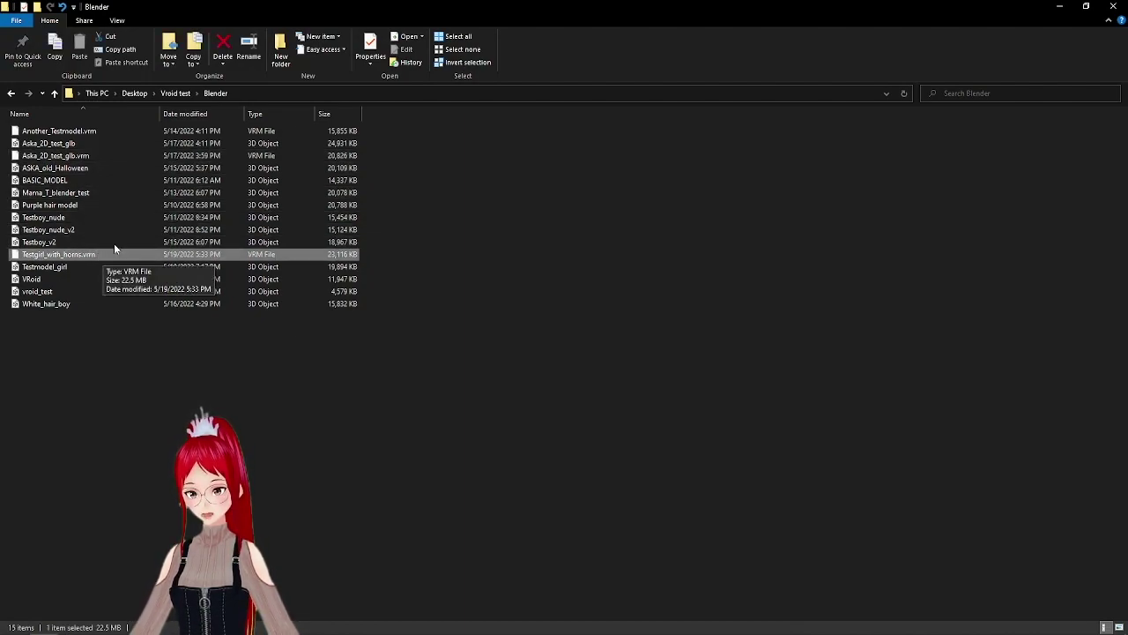
right_click(115, 254)
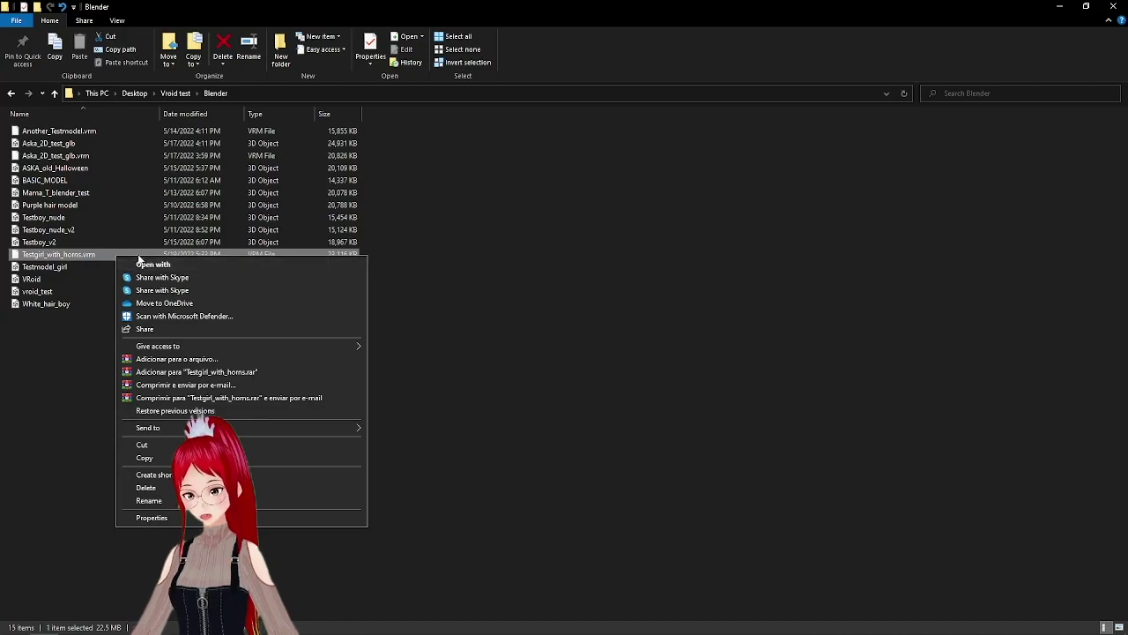
left_click(143, 457)
left_click(97, 394)
key("ctrl+v")
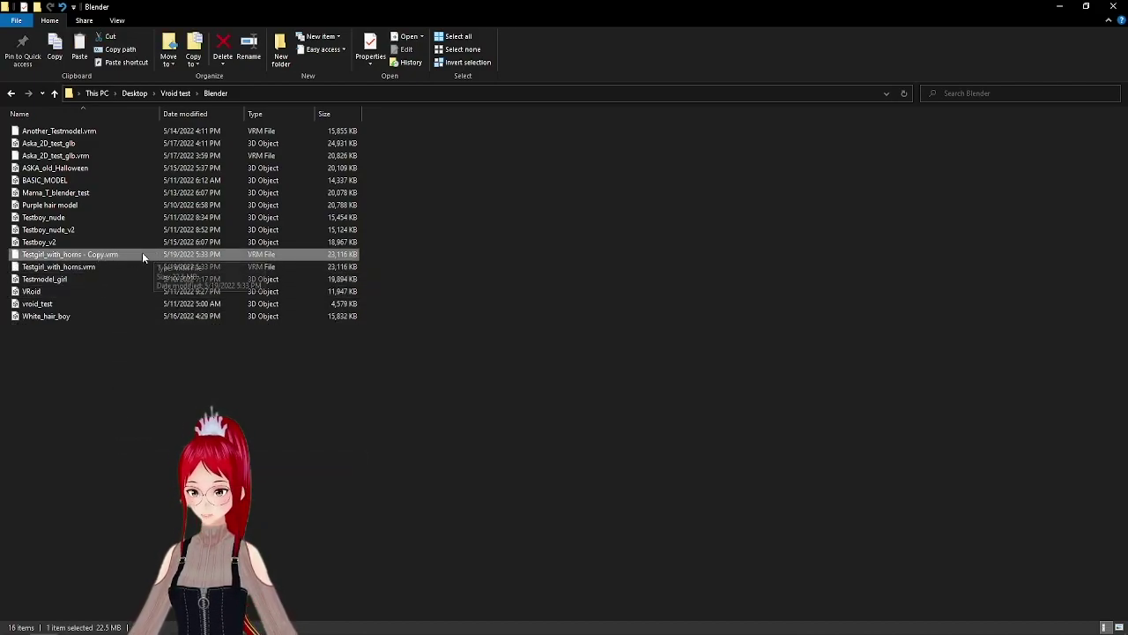
Step: Change the copy's extension from .vrm to .glb and confirm the change
right_click(125, 259)
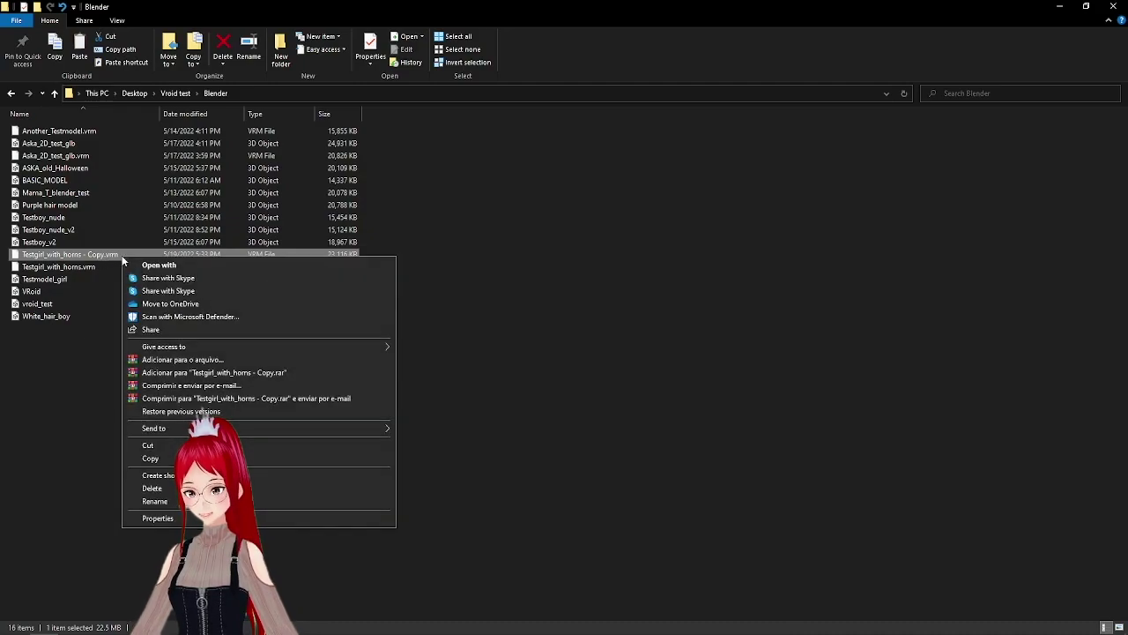
left_click(152, 501)
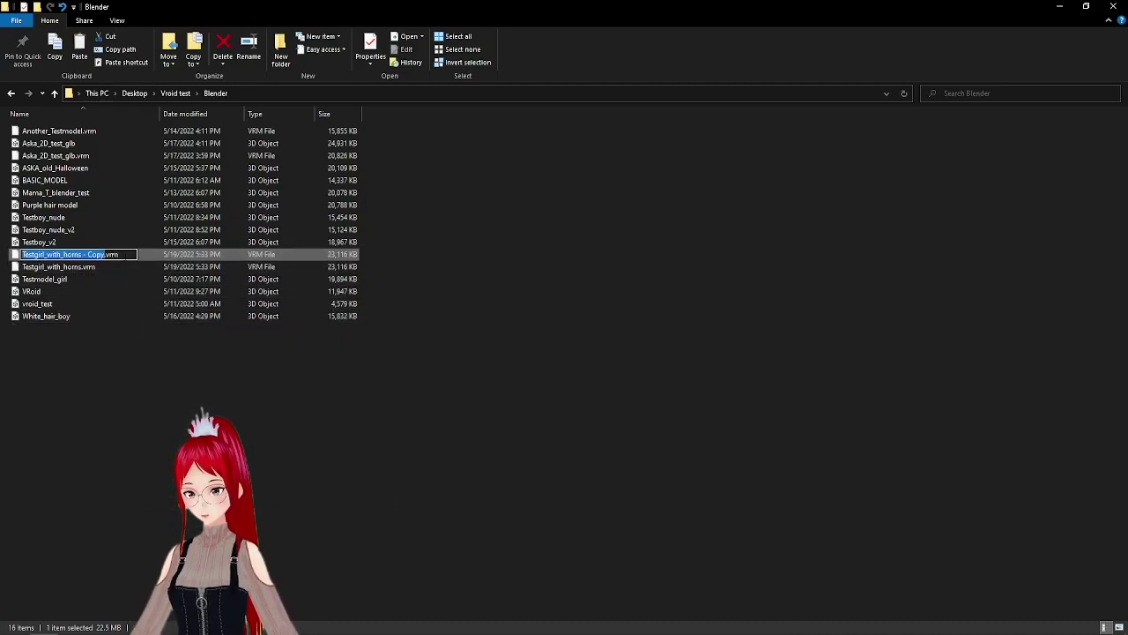
key("End")
key("BackSpace")
key("BackSpace")
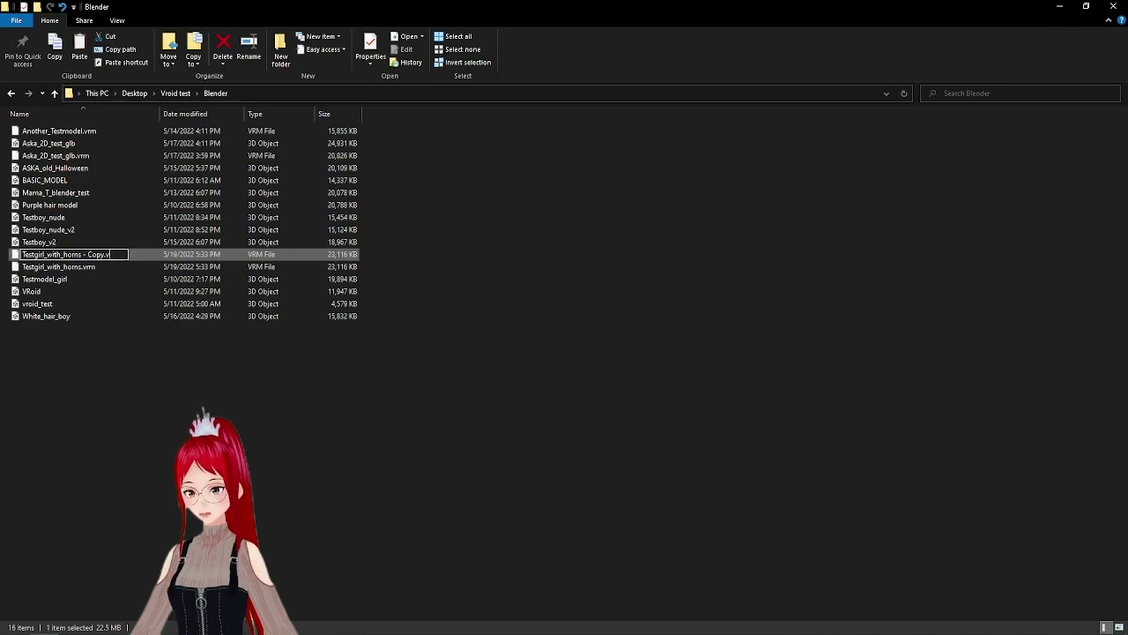
key("BackSpace")
type("gl")
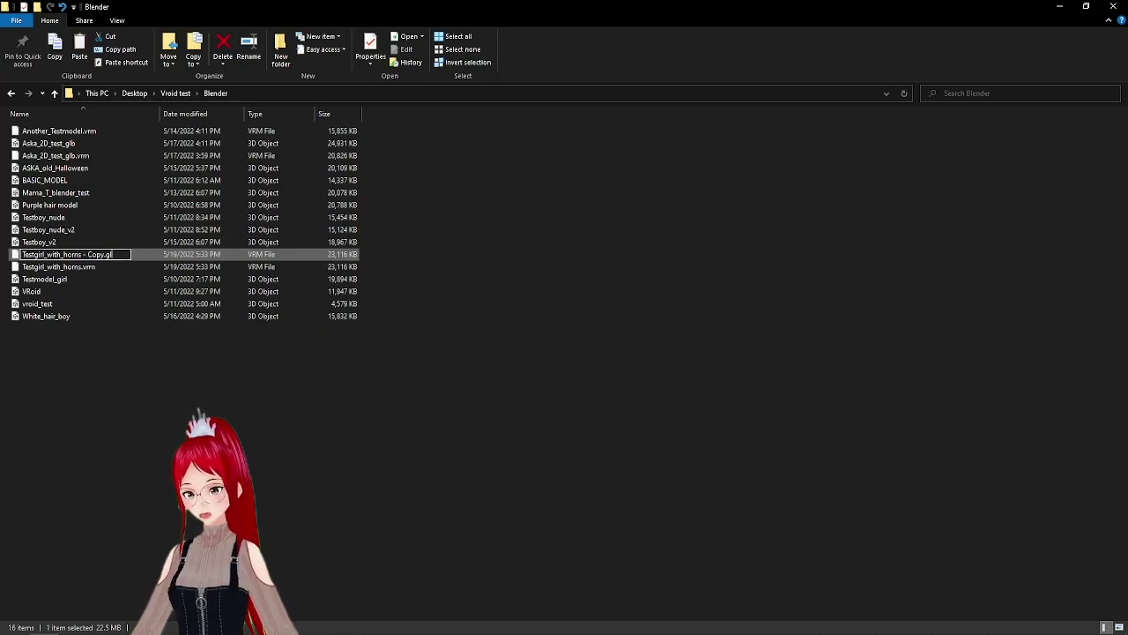
type("b")
key("Return")
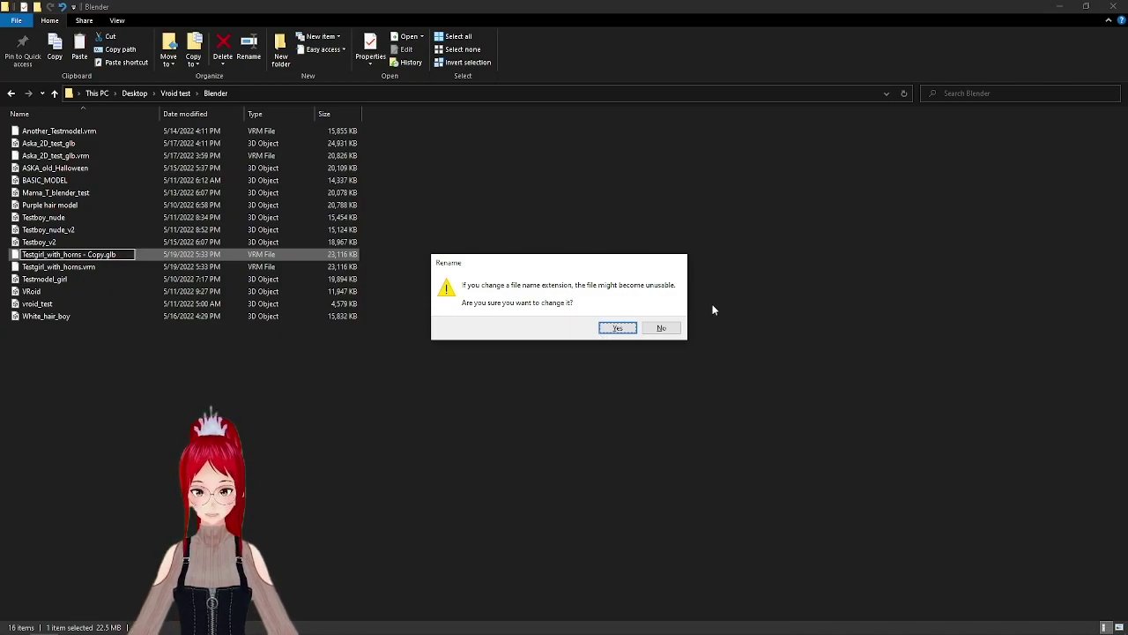
left_click(617, 327)
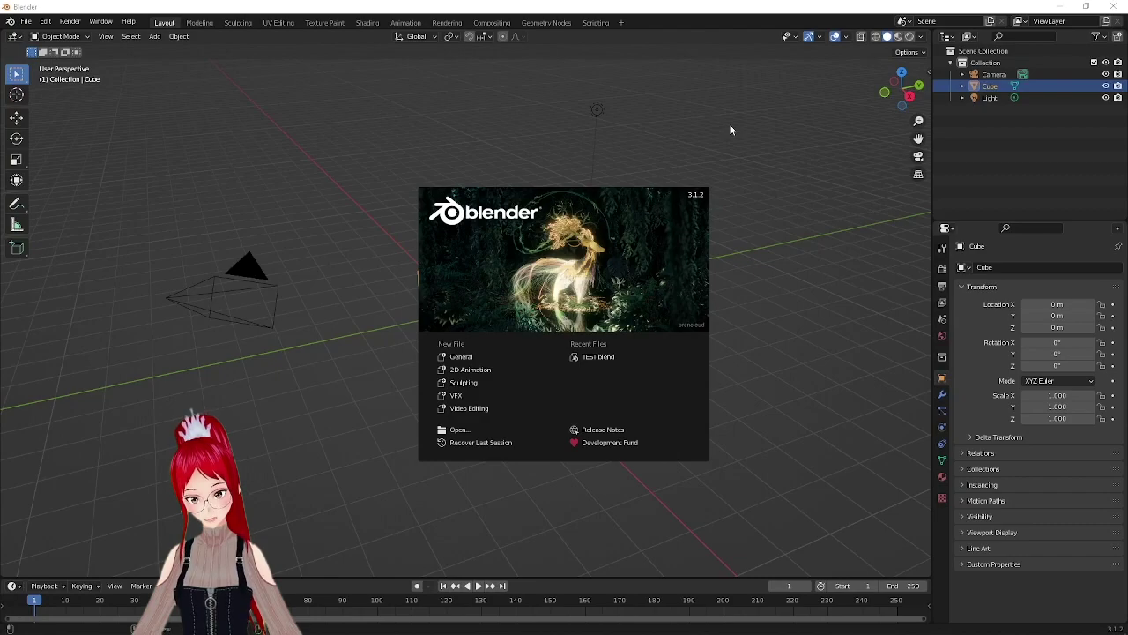
Step: Dismiss the splash screen and delete the default cube
left_click(726, 134)
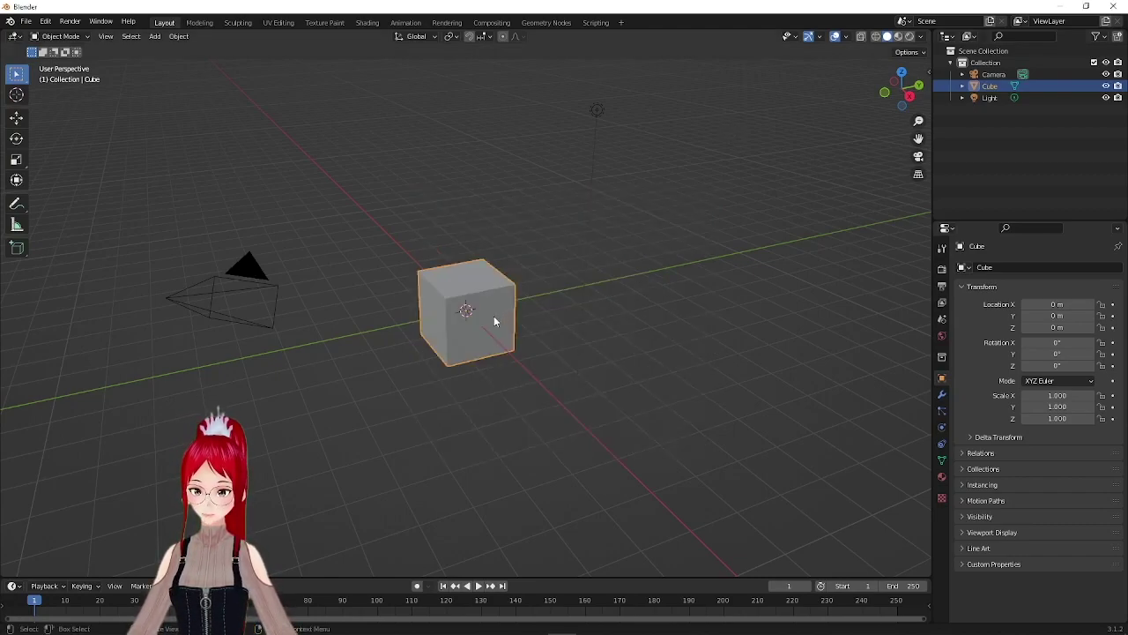
key("Delete")
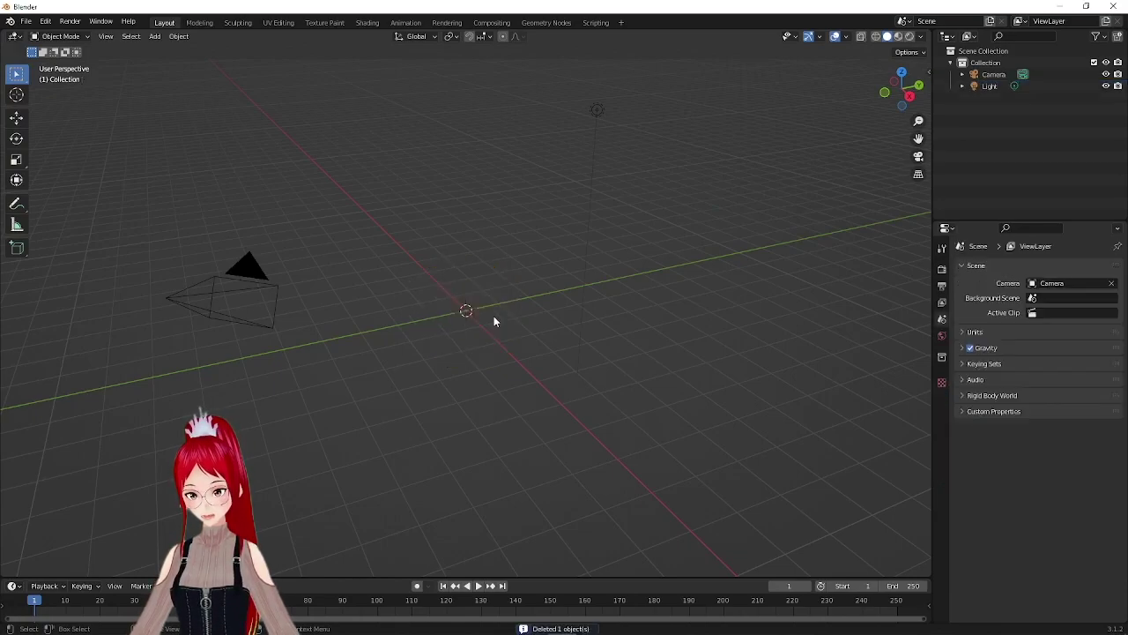
mouse_move(493, 299)
middle_mouse_down()
mouse_move(477, 277)
mouse_move(864, 158)
middle_mouse_up()
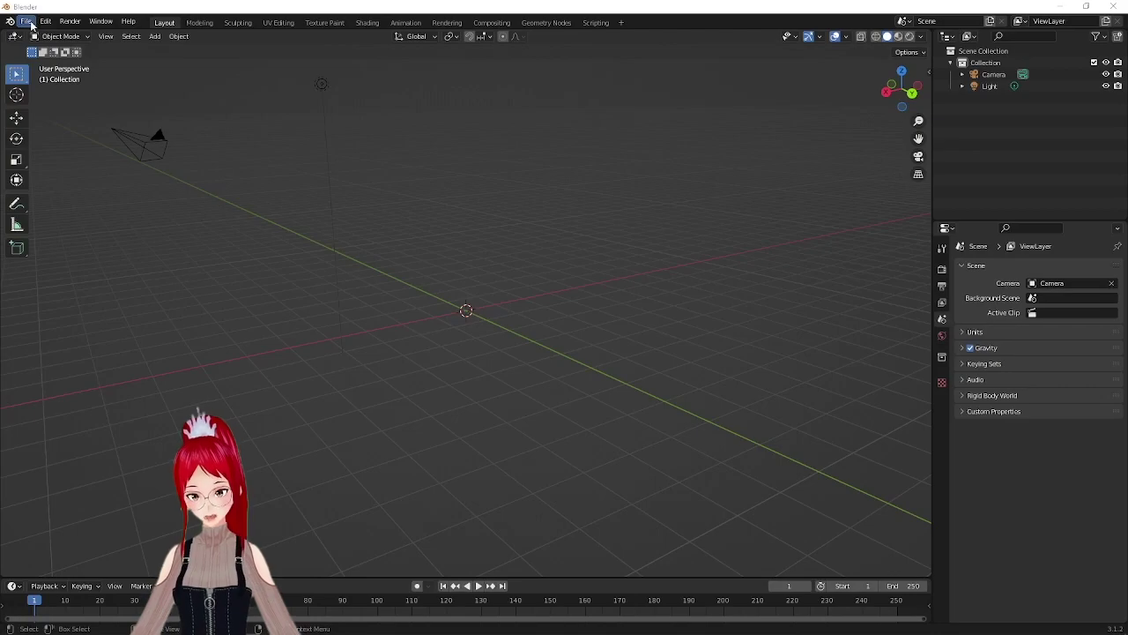
Step: Import Testgirl_with_horns - Copy.glb from the Blender folder as glTF 2.0
left_click(29, 22)
mouse_move(46, 180)
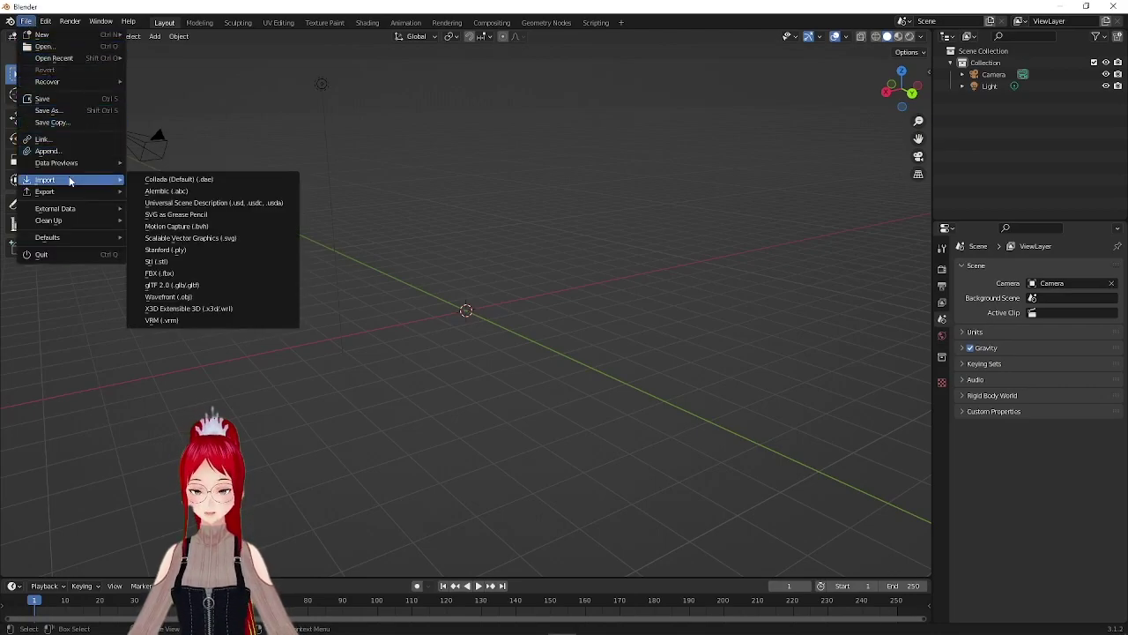
left_click(202, 284)
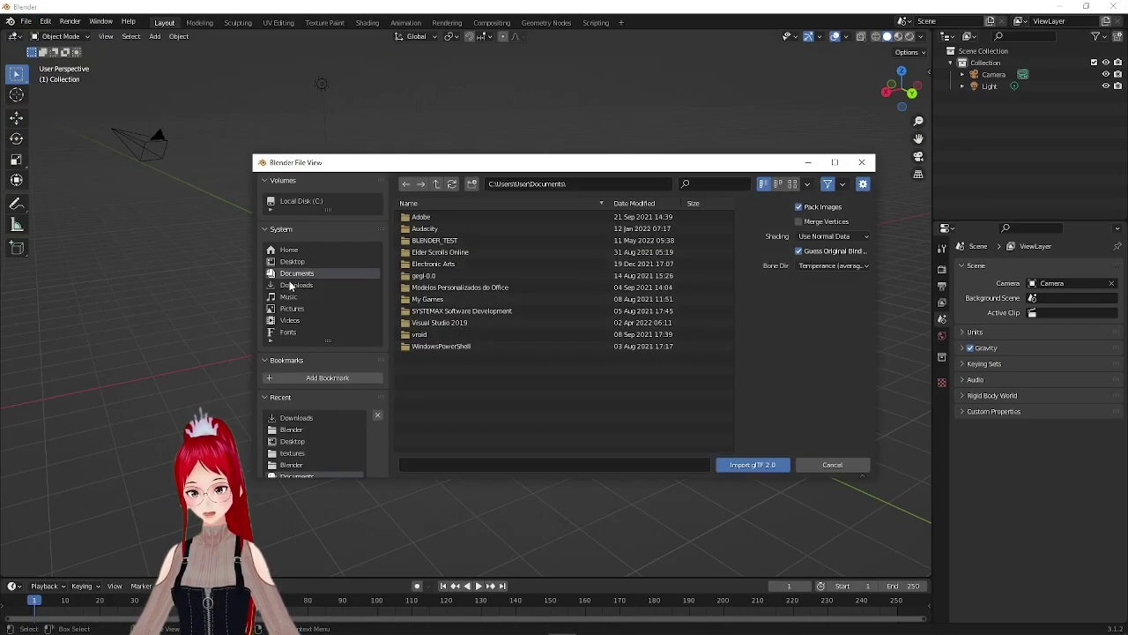
left_click(291, 261)
double_click(423, 287)
left_click(427, 241)
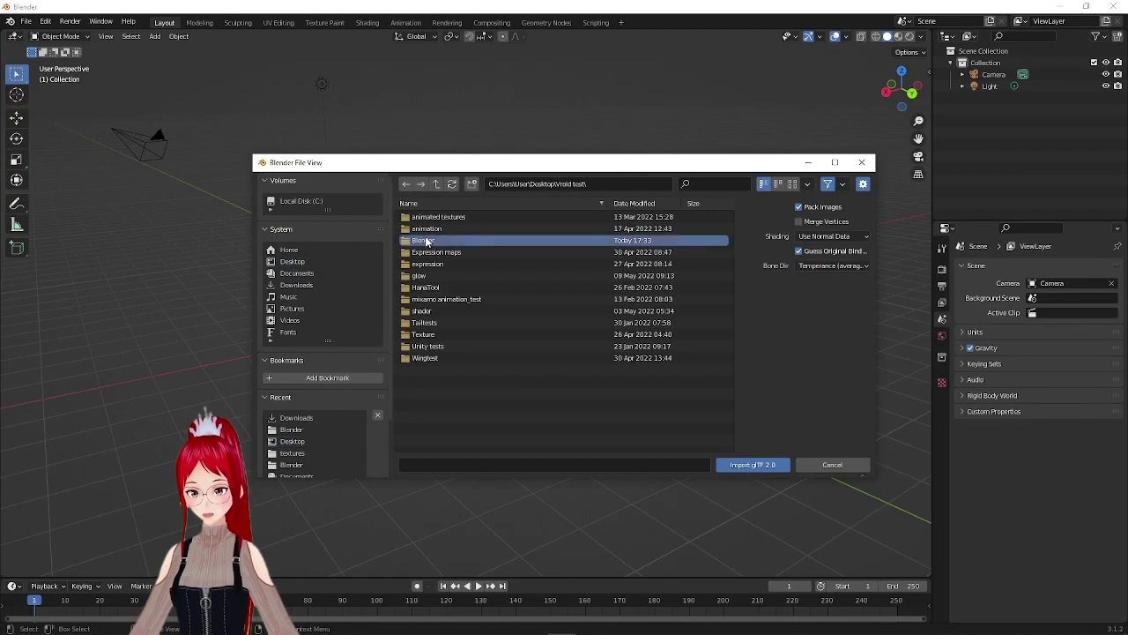
double_click(427, 241)
left_click(523, 310)
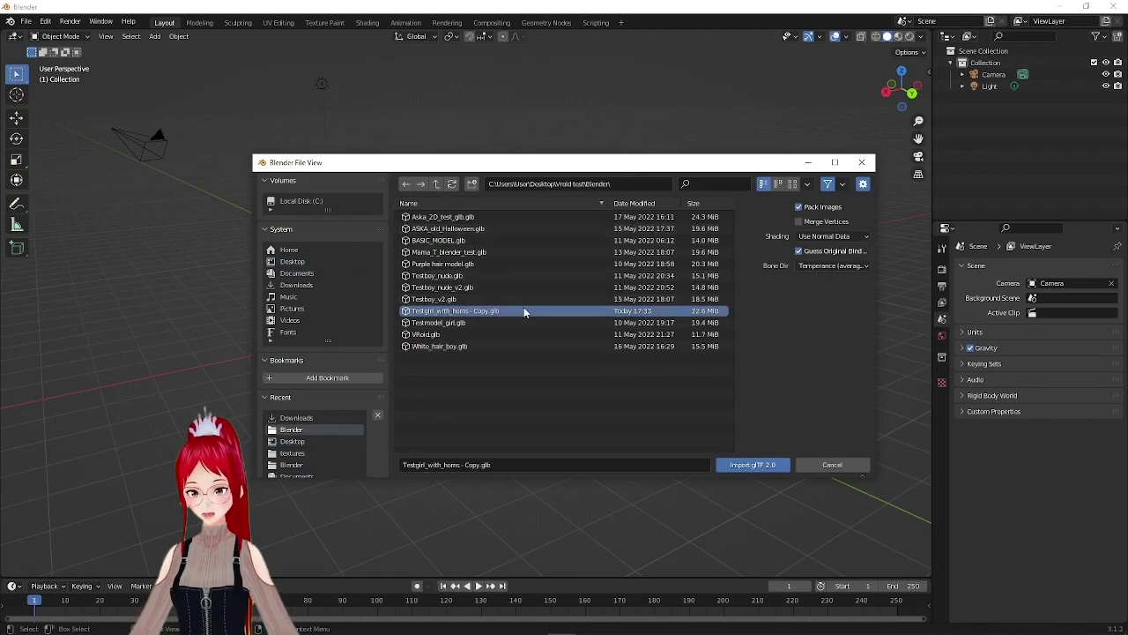
left_click(774, 467)
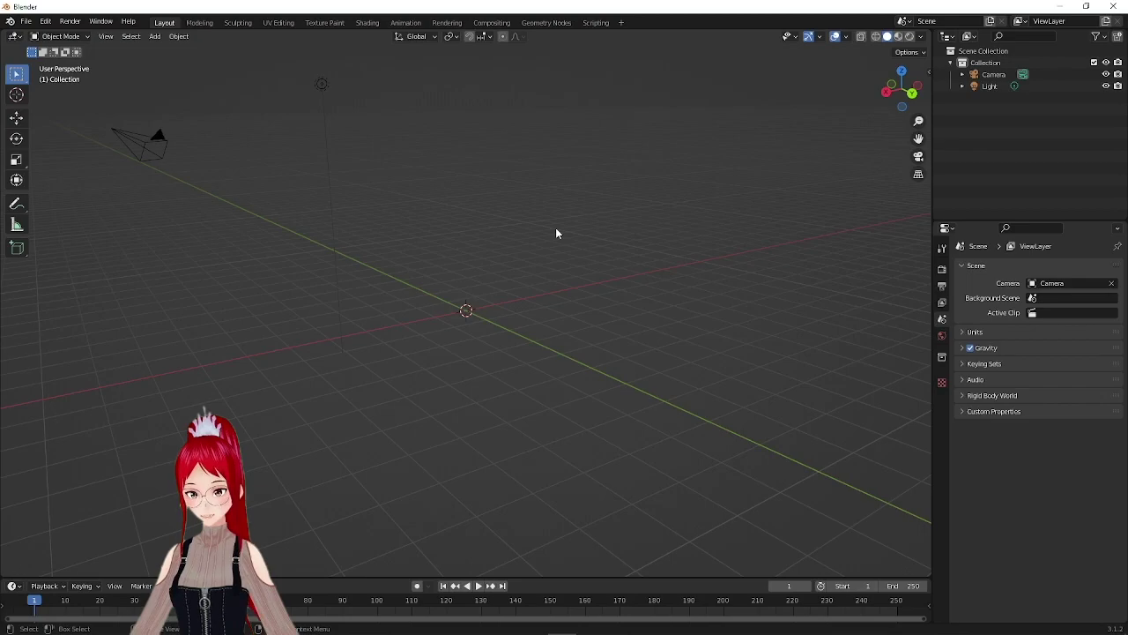
Step: Inspect the imported horned girl from several angles in textured viewport shading
mouse_move(556, 231)
middle_mouse_down()
mouse_move(482, 221)
mouse_move(795, 145)
middle_mouse_up()
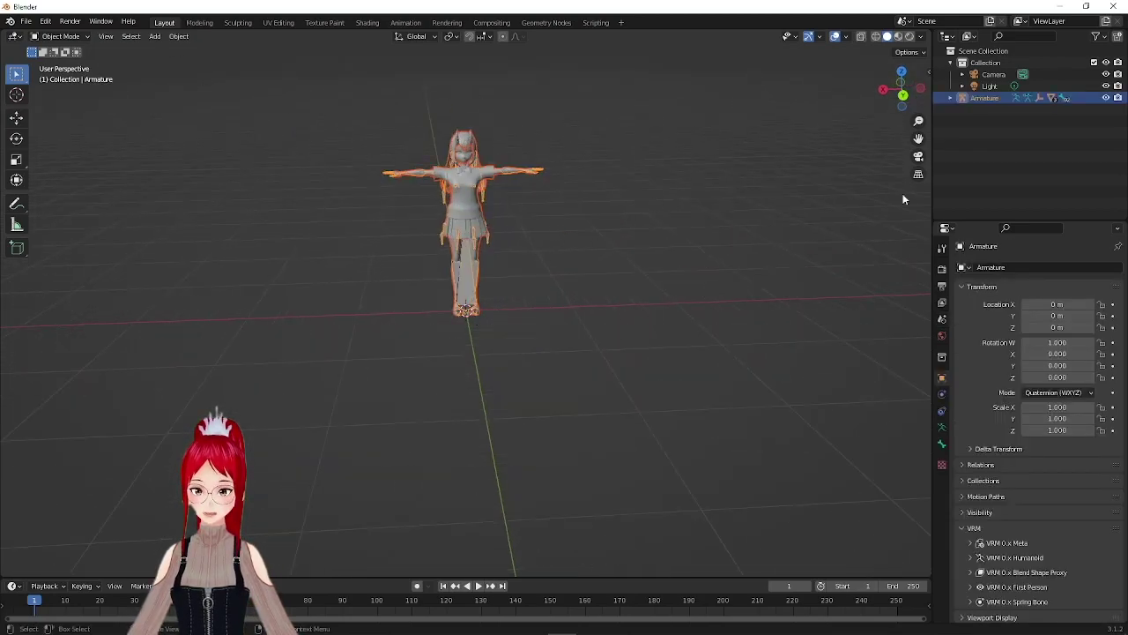
left_click(898, 36)
scroll(511, 63, "up", 4)
scroll(510, 64, "down", 3)
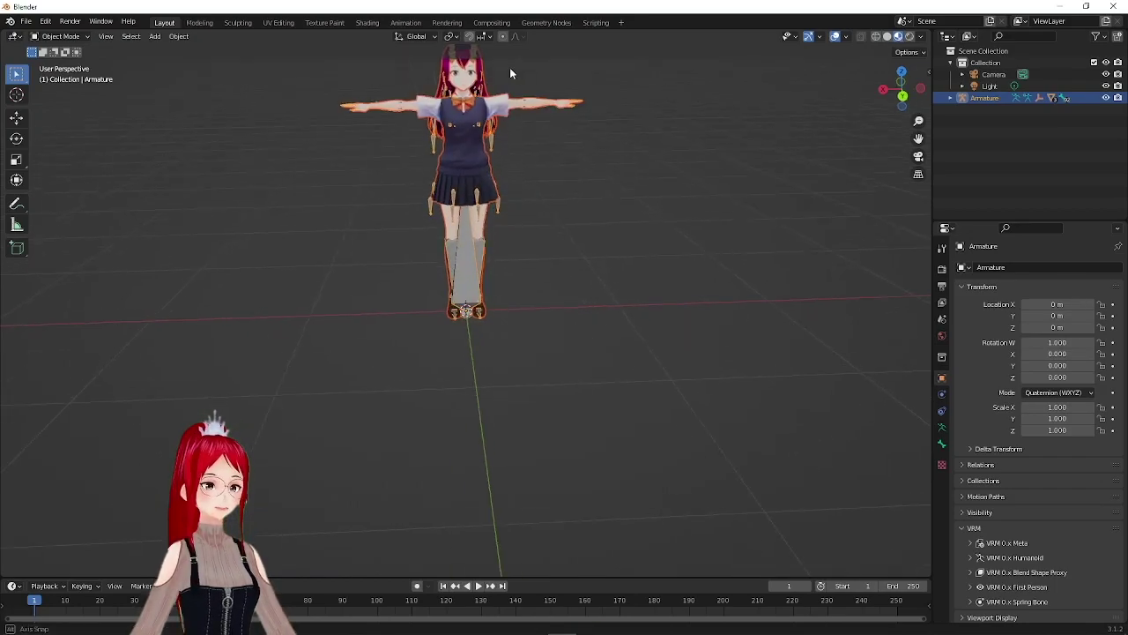
scroll(510, 63, "down", 1)
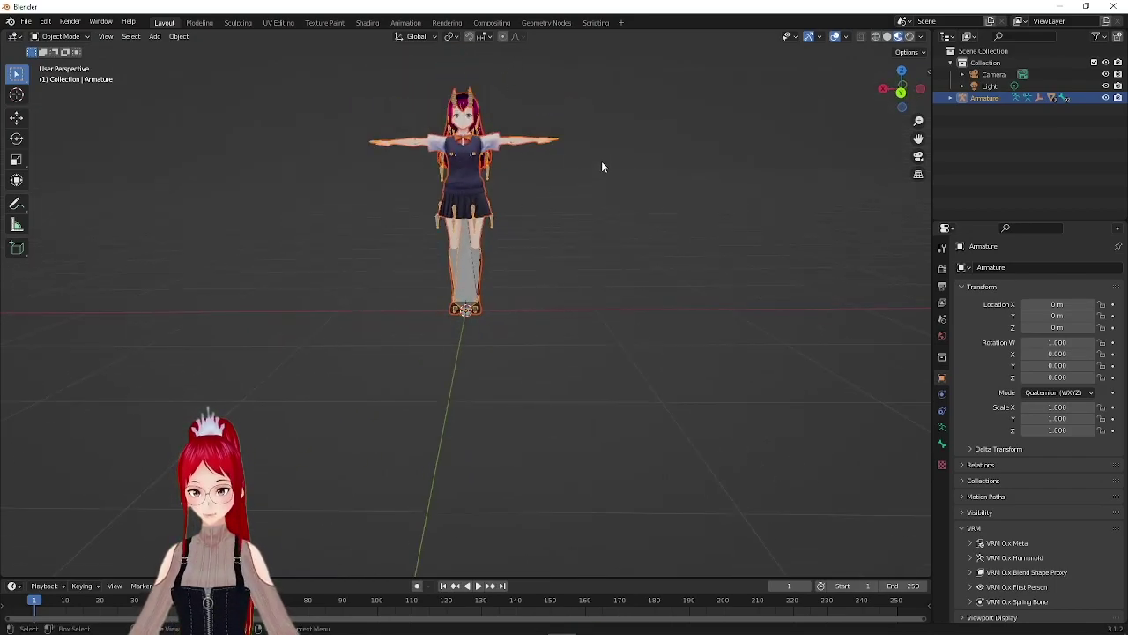
middle_click_drag(606, 160, 402, 287)
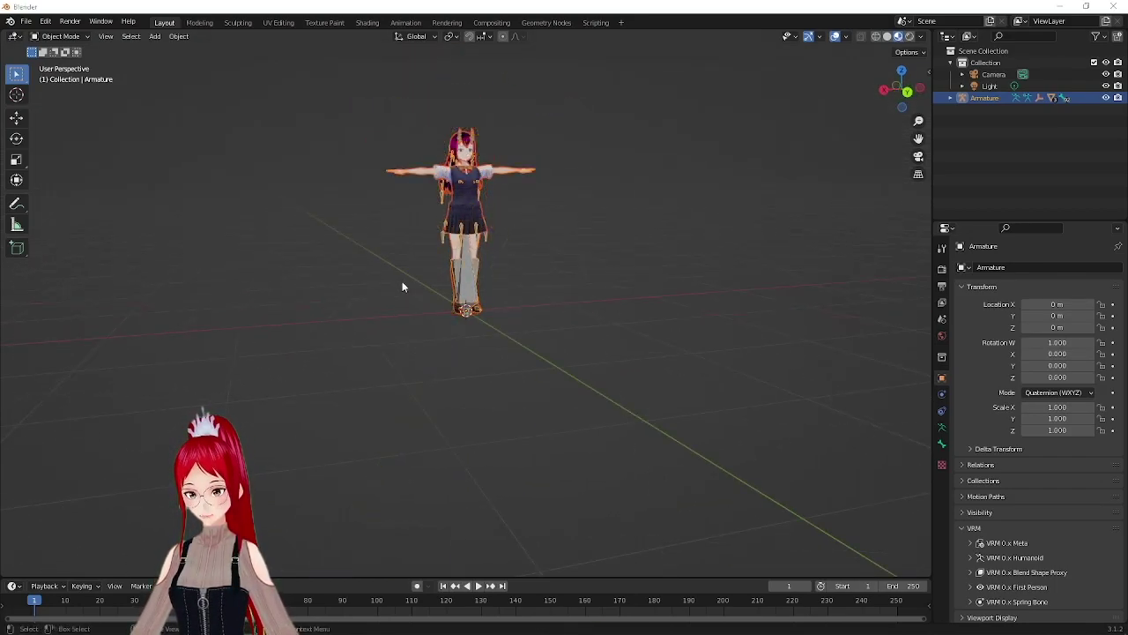
Step: Unpack the packed resources, writing the files to the current directory
left_click(28, 24)
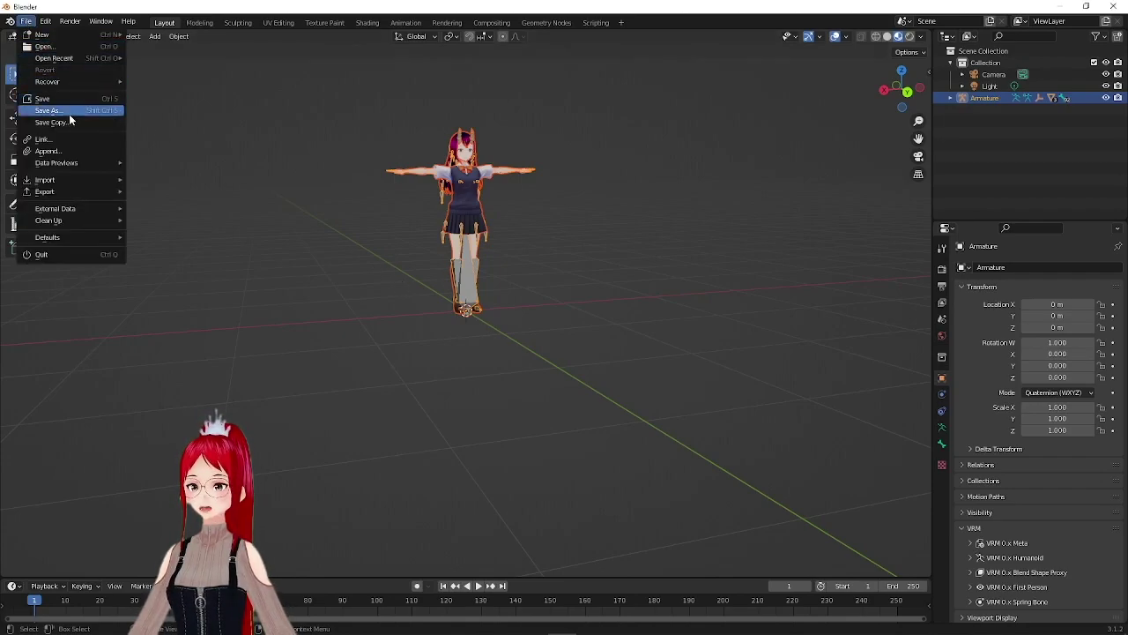
mouse_move(56, 208)
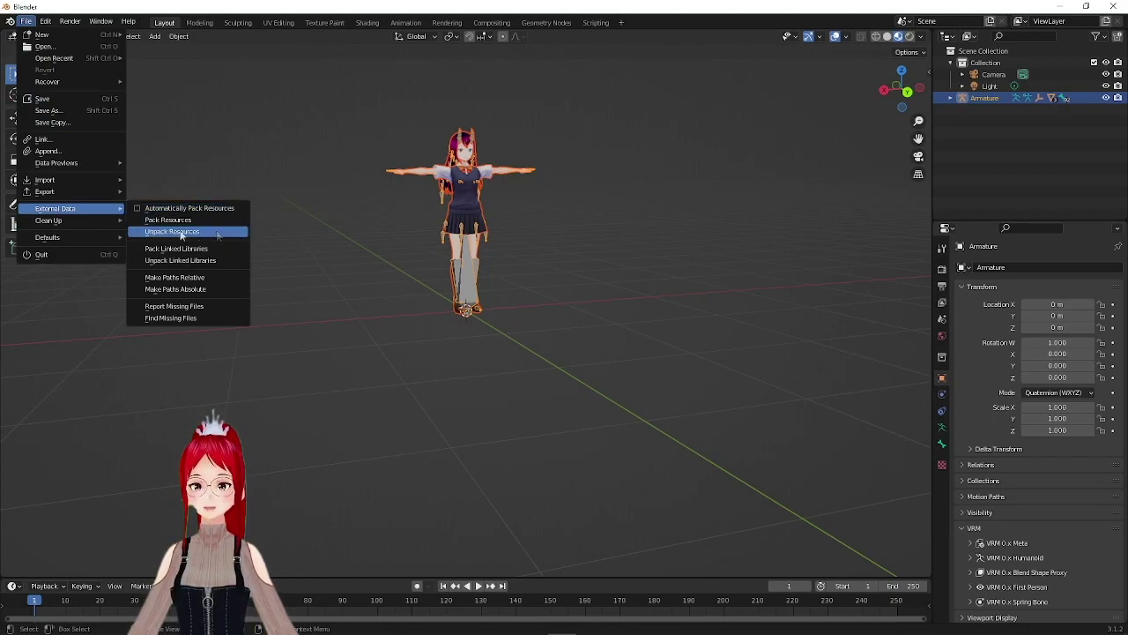
left_click(213, 229)
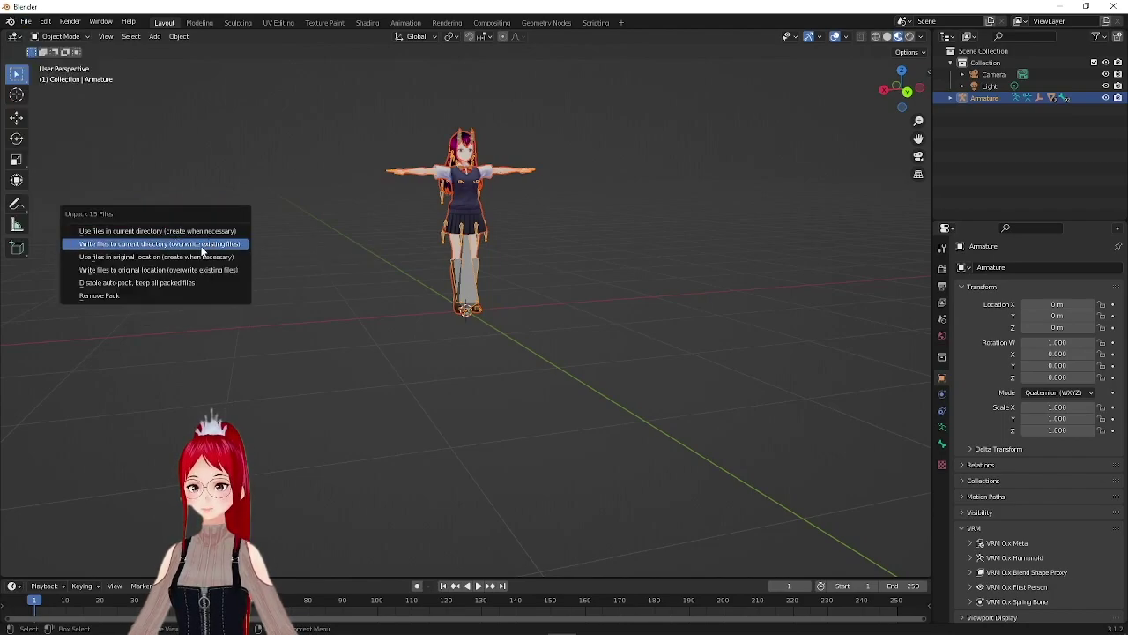
left_click(202, 251)
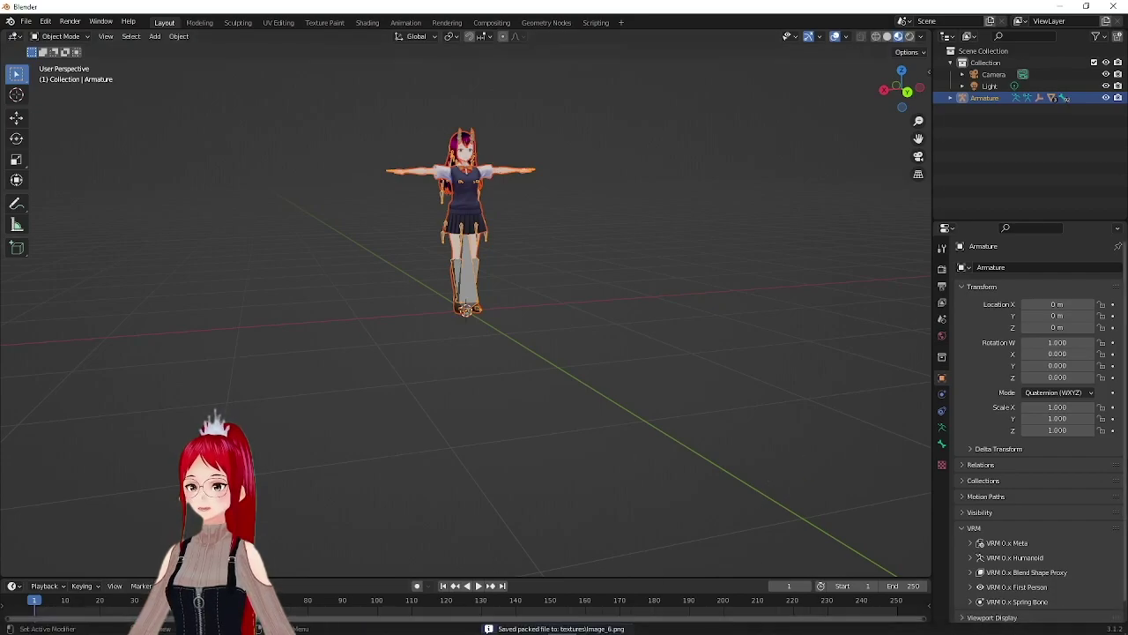
key("alt+Tab")
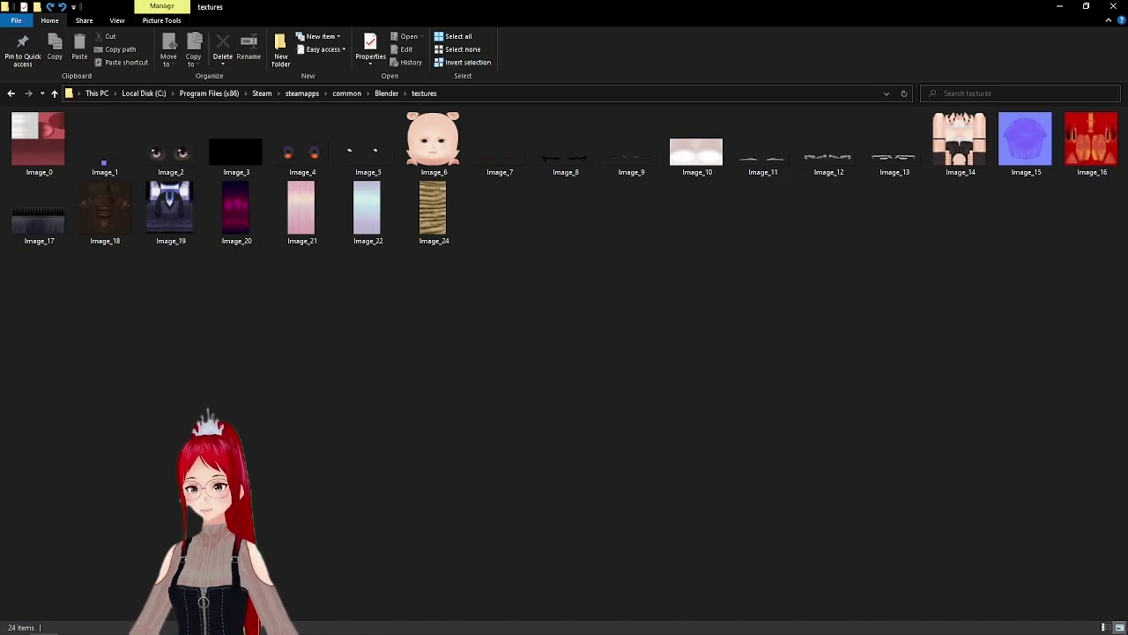
left_click(144, 92)
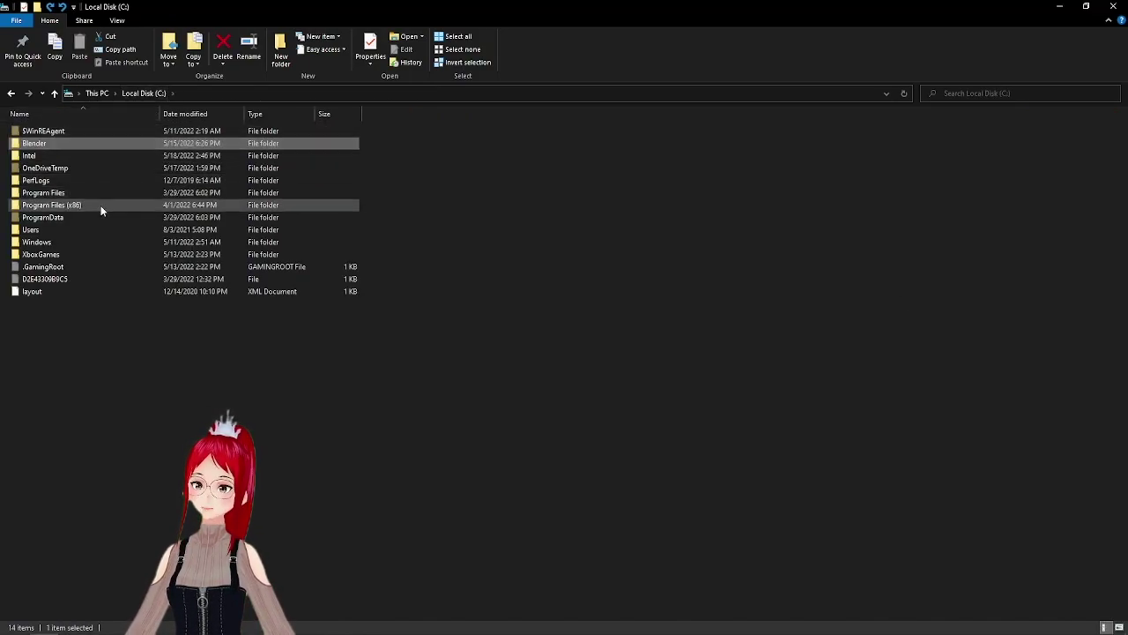
double_click(93, 204)
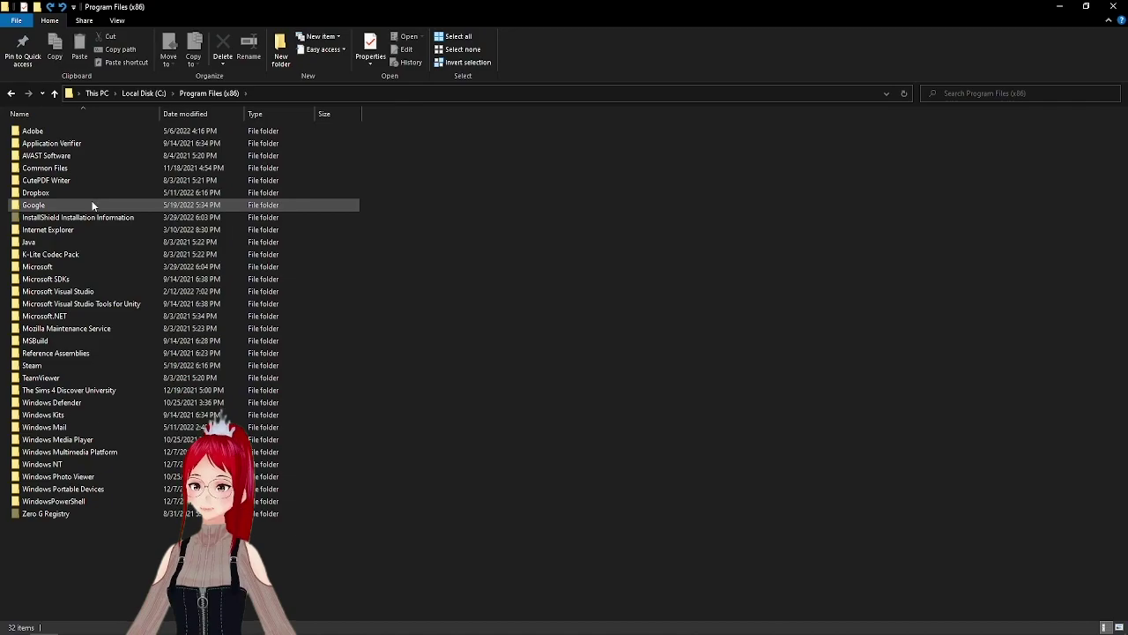
double_click(101, 365)
double_click(104, 328)
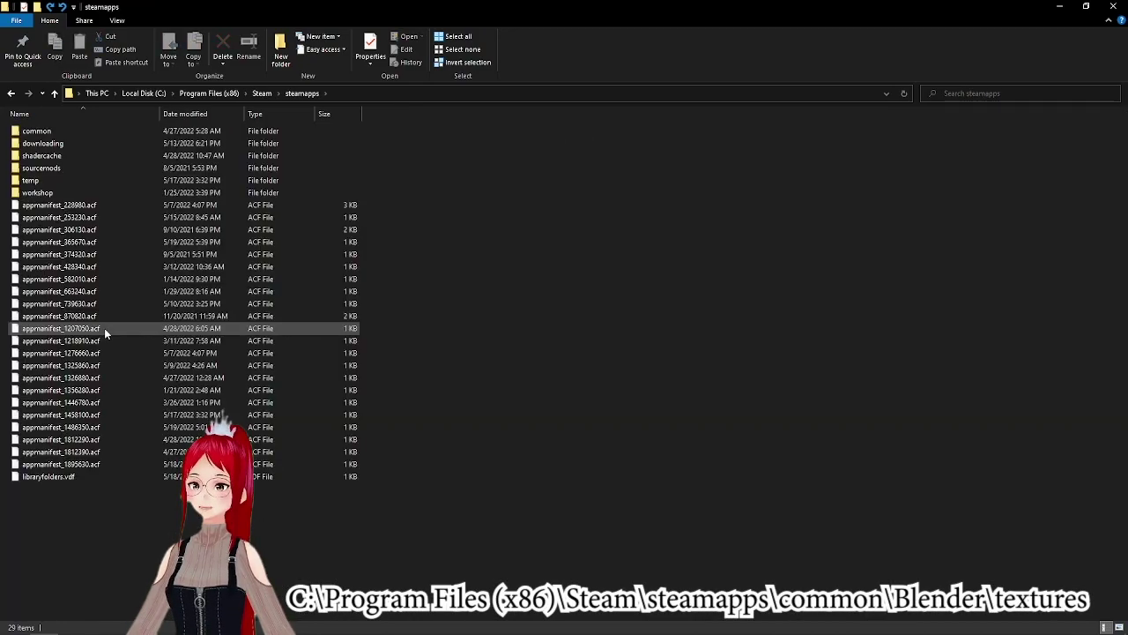
double_click(85, 131)
double_click(66, 143)
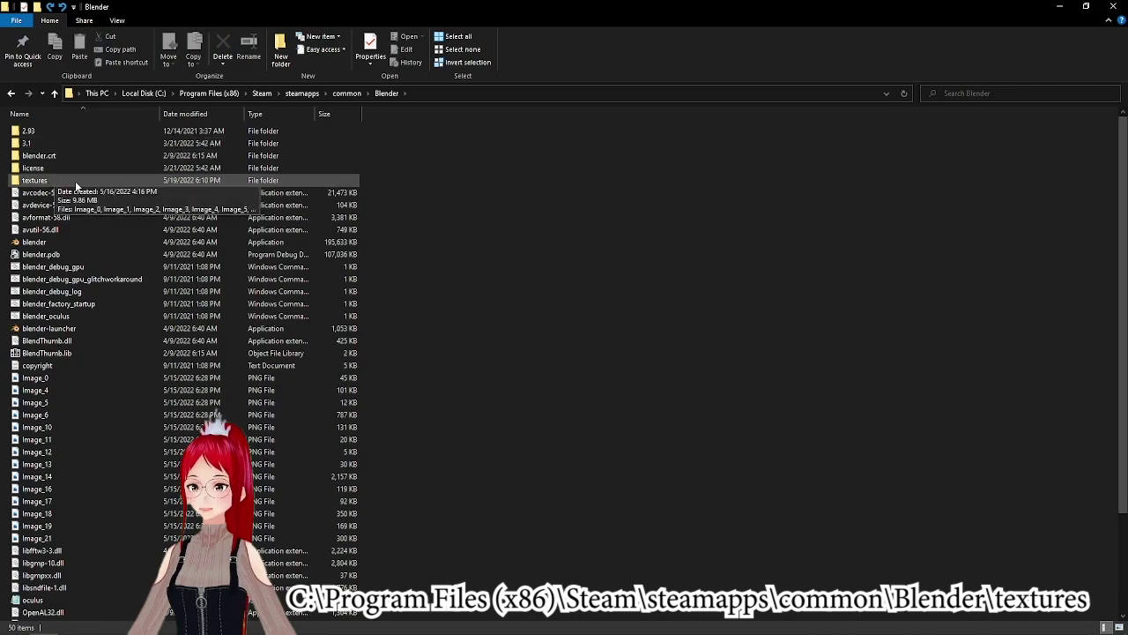
double_click(63, 178)
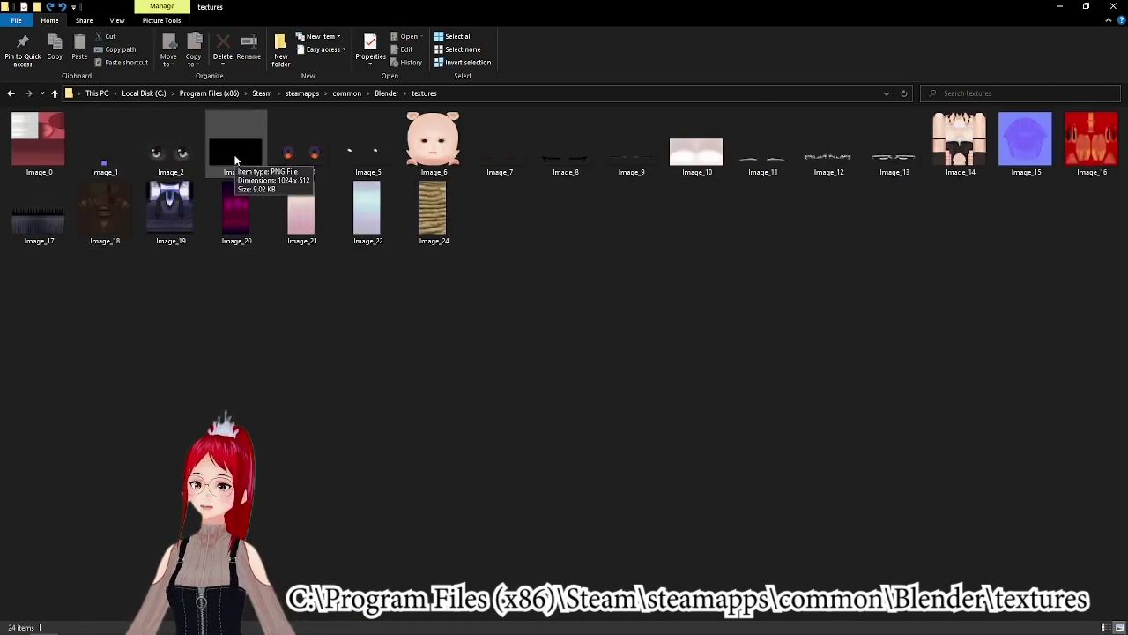
Step: Open vrm-to-fbx.py from Downloads in the Scripting workspace and run it
key("alt+Tab")
left_click(596, 23)
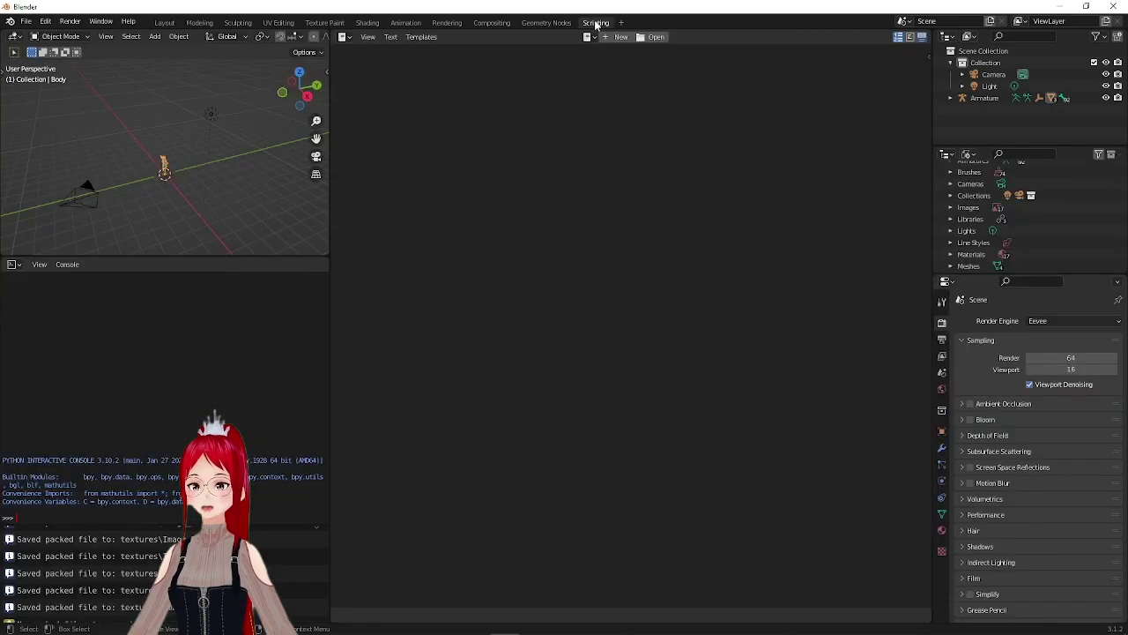
left_click(654, 38)
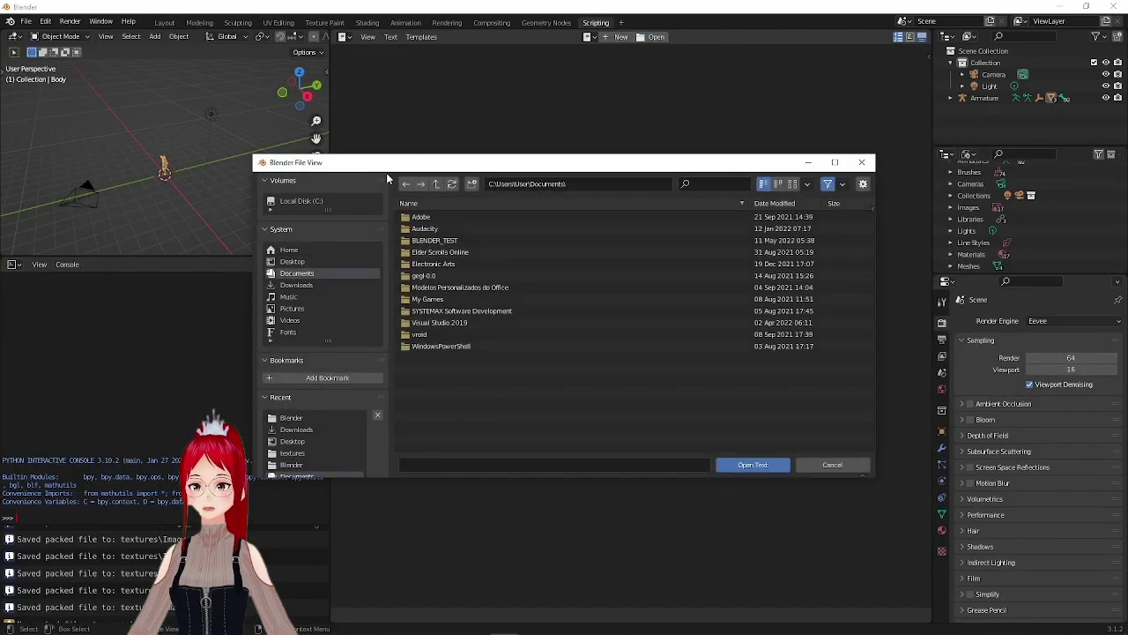
left_click(298, 284)
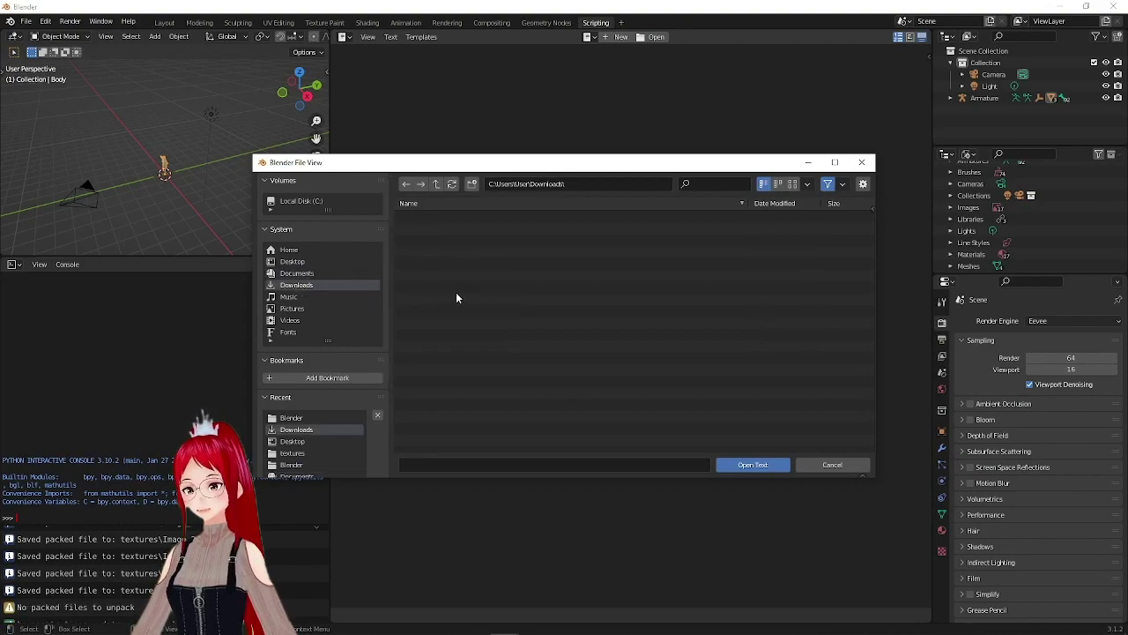
scroll(455, 292, "down", 5)
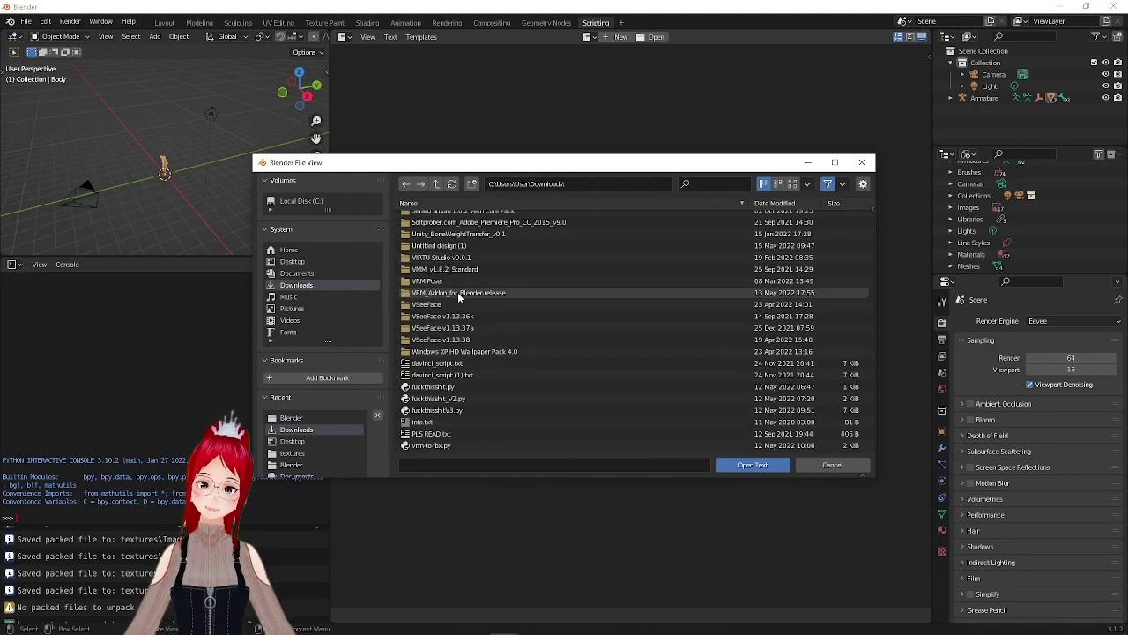
left_click(638, 445)
left_click(733, 465)
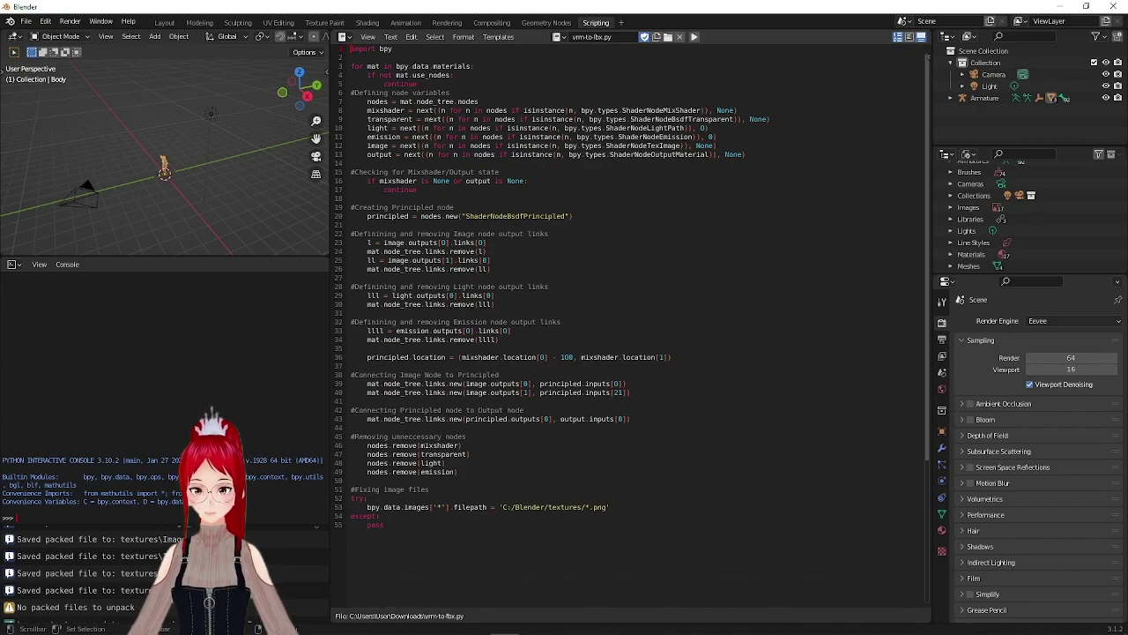
left_click(695, 37)
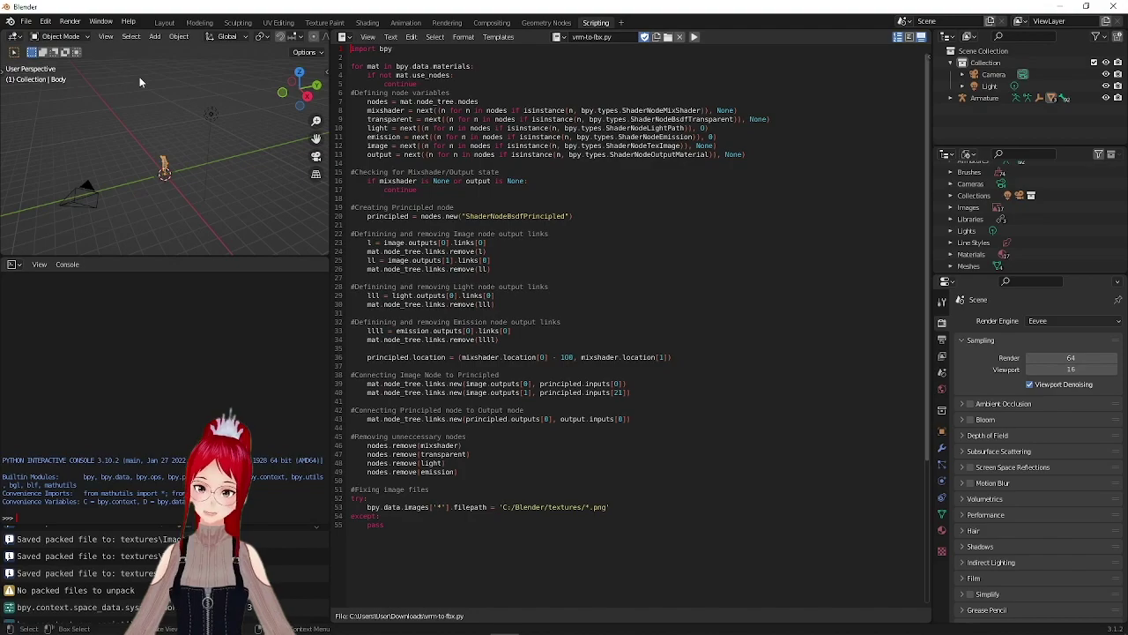
Step: Set up an FBX export to the Desktop with Path Mode Copy, named test_idk
left_click(28, 22)
mouse_move(45, 192)
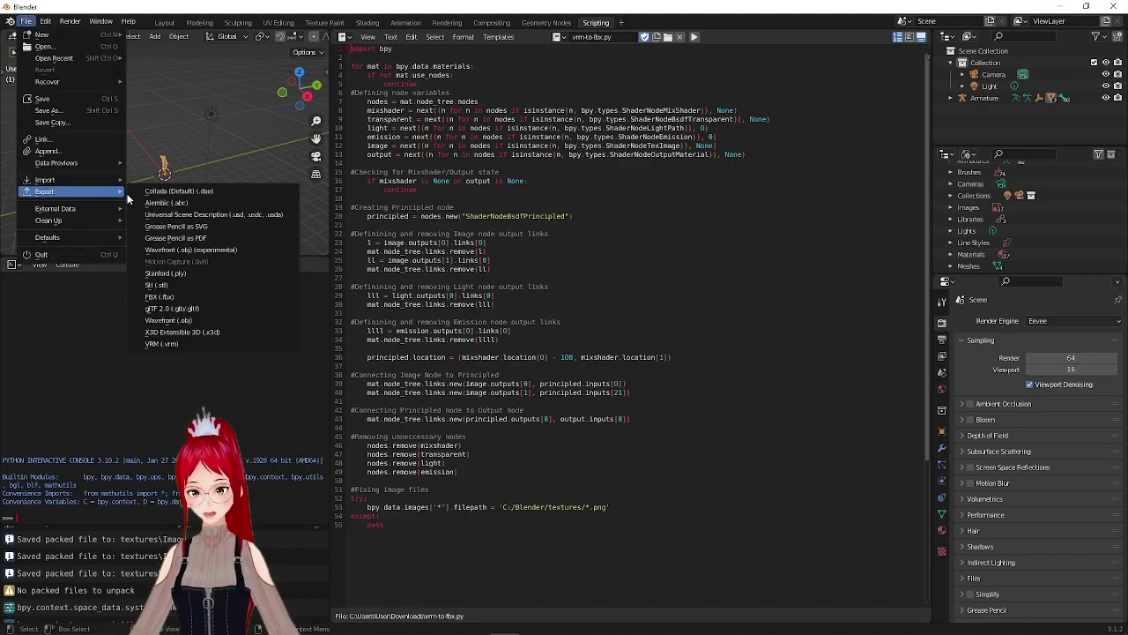
left_click(189, 297)
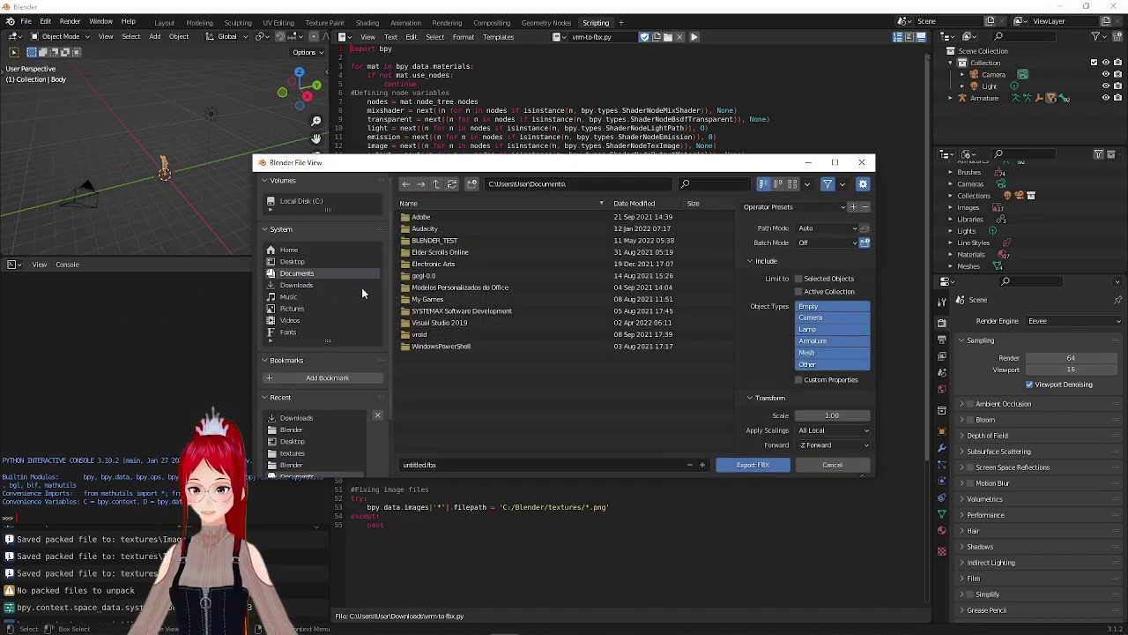
left_click(299, 262)
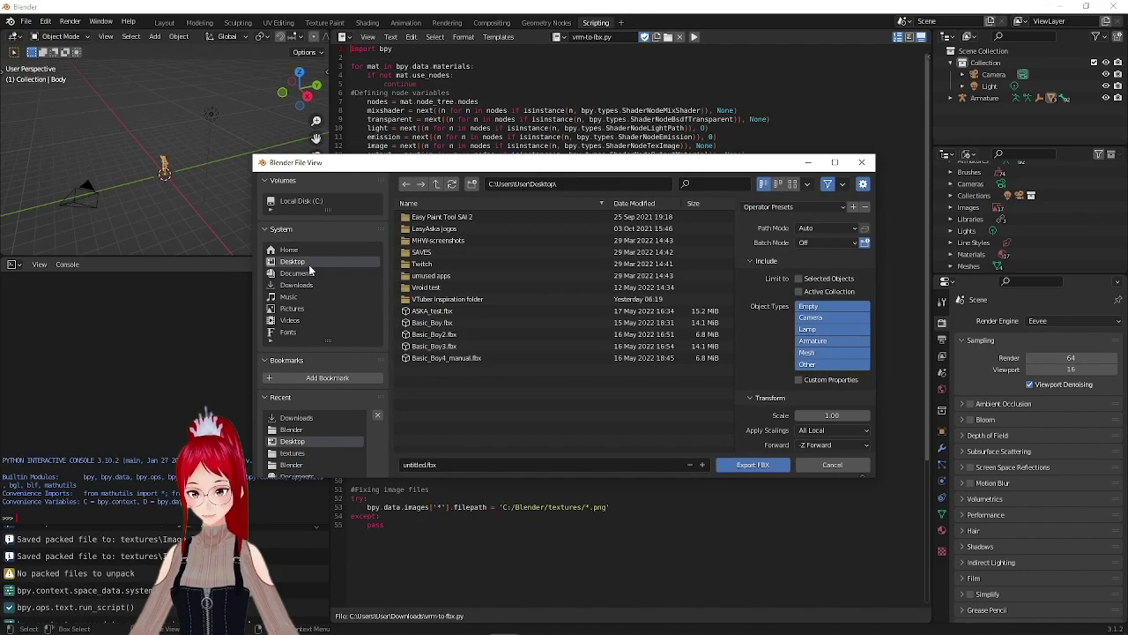
left_click(852, 227)
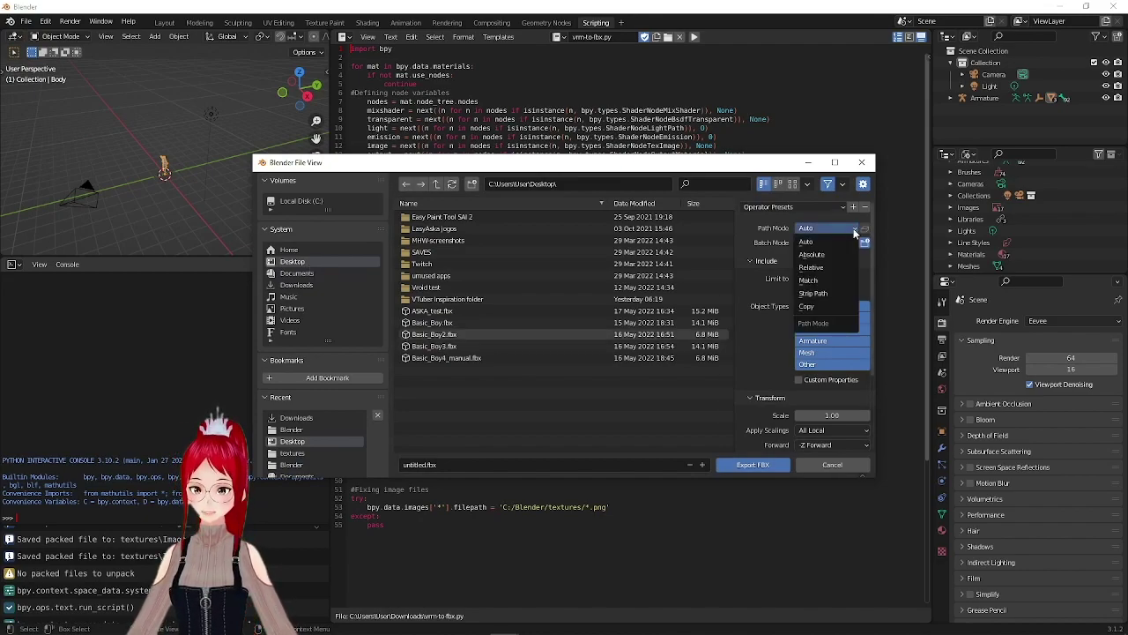
left_click(822, 306)
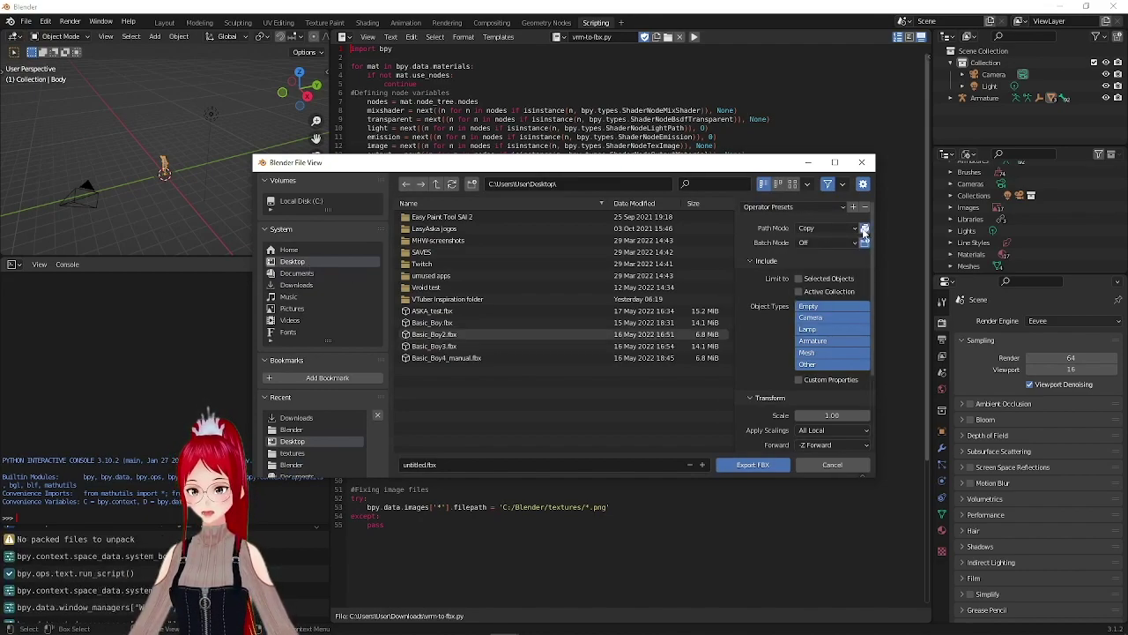
left_click(478, 464)
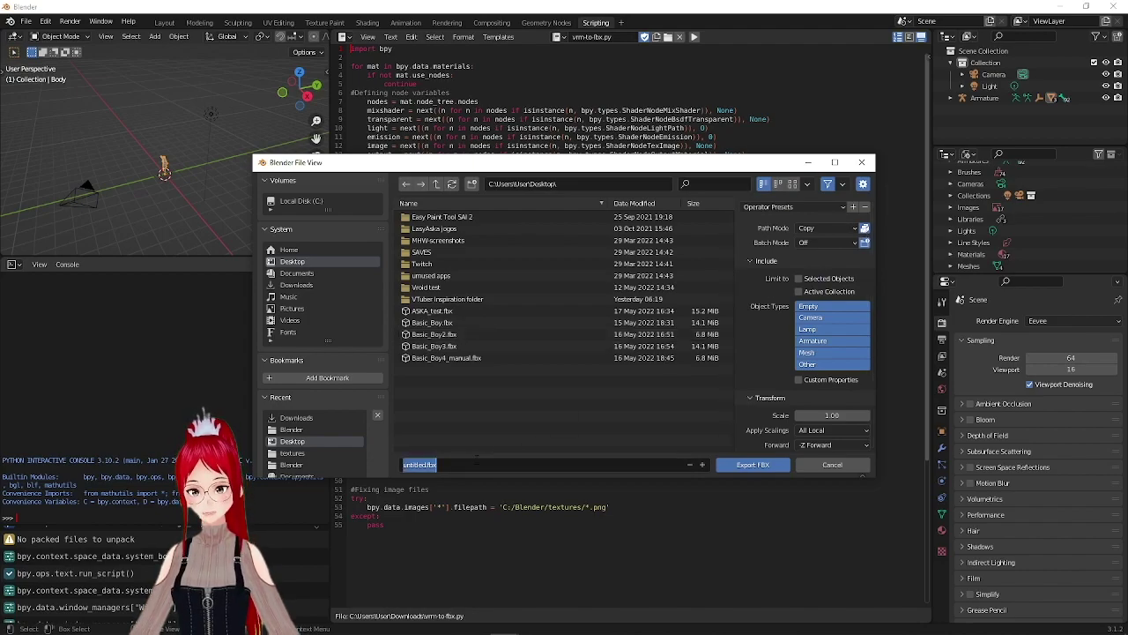
type("test")
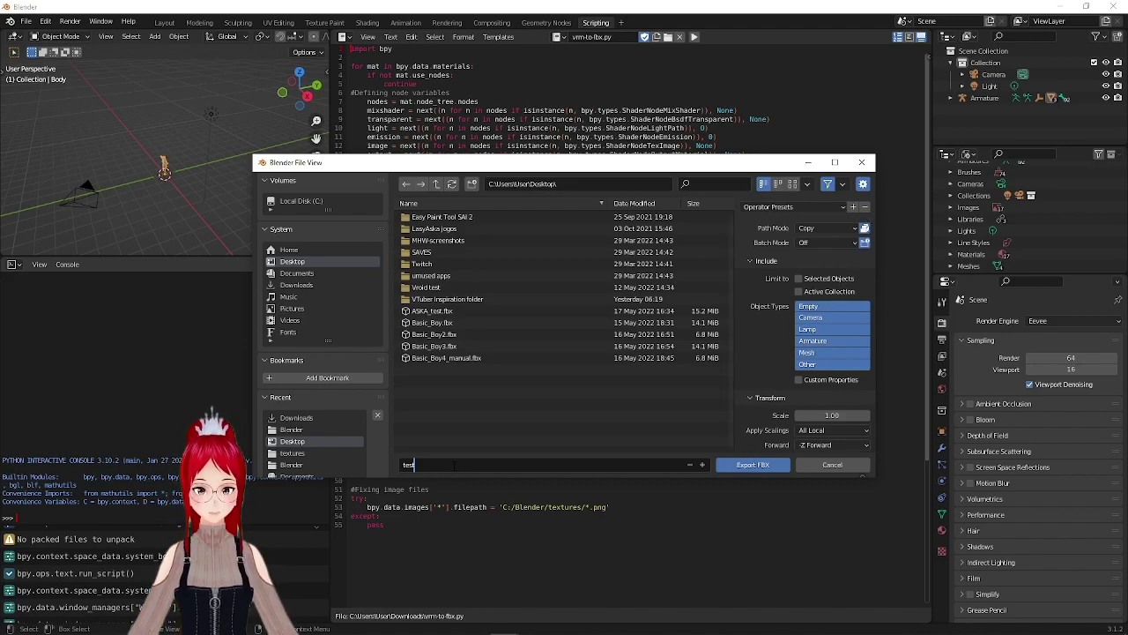
type("_idk.fbx")
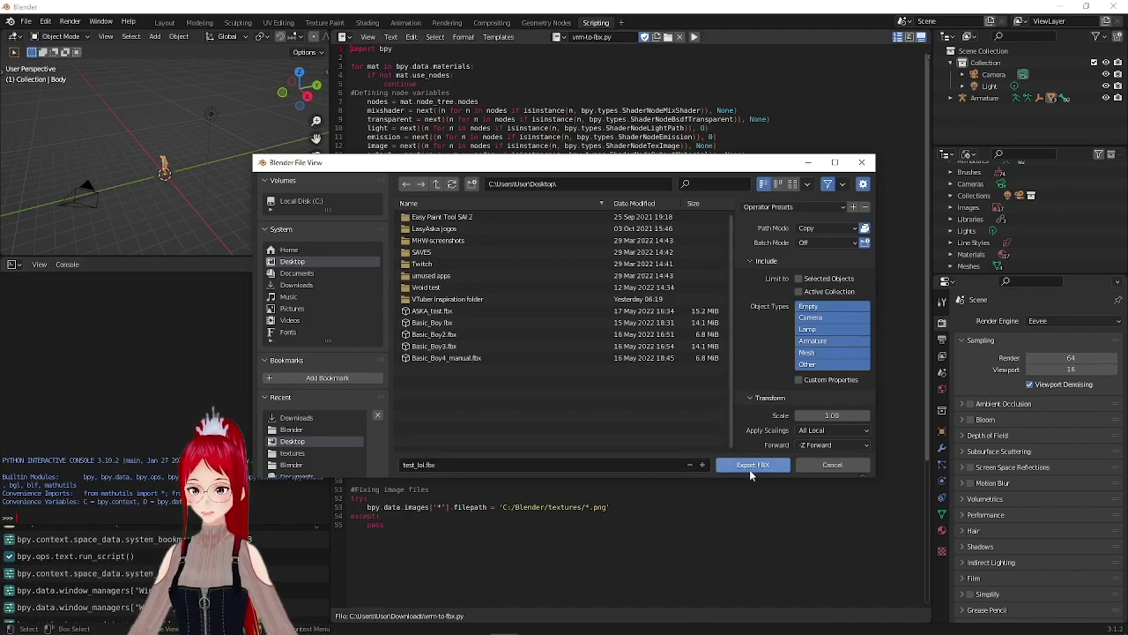
Step: Export the FBX, then unpack the packed resources into the current directory
left_click(749, 469)
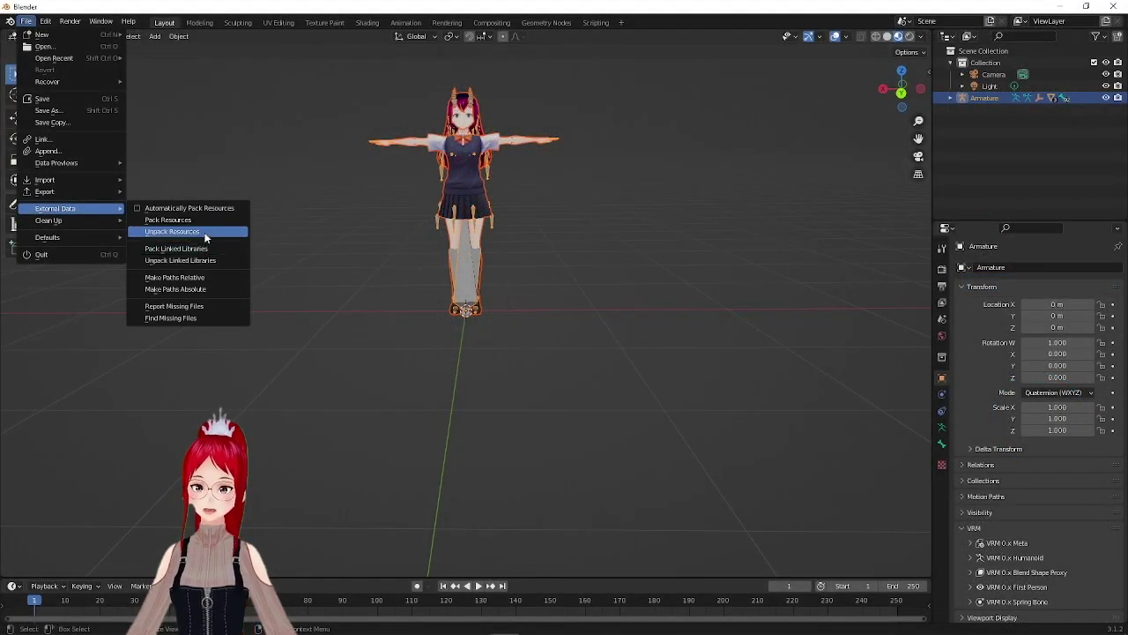
left_click(201, 232)
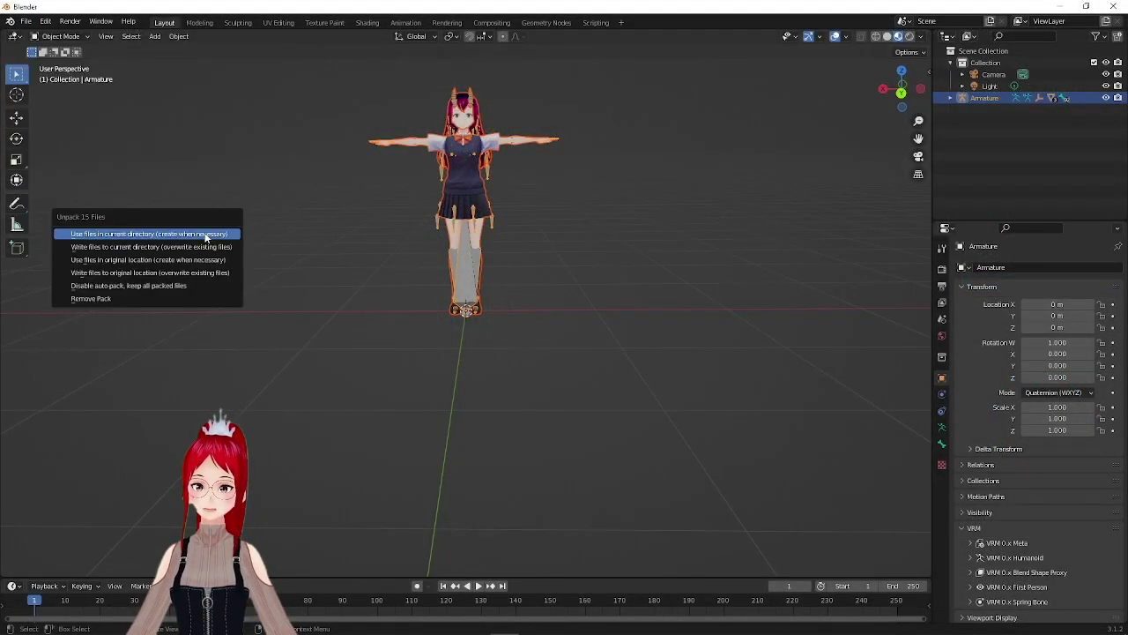
left_click(167, 250)
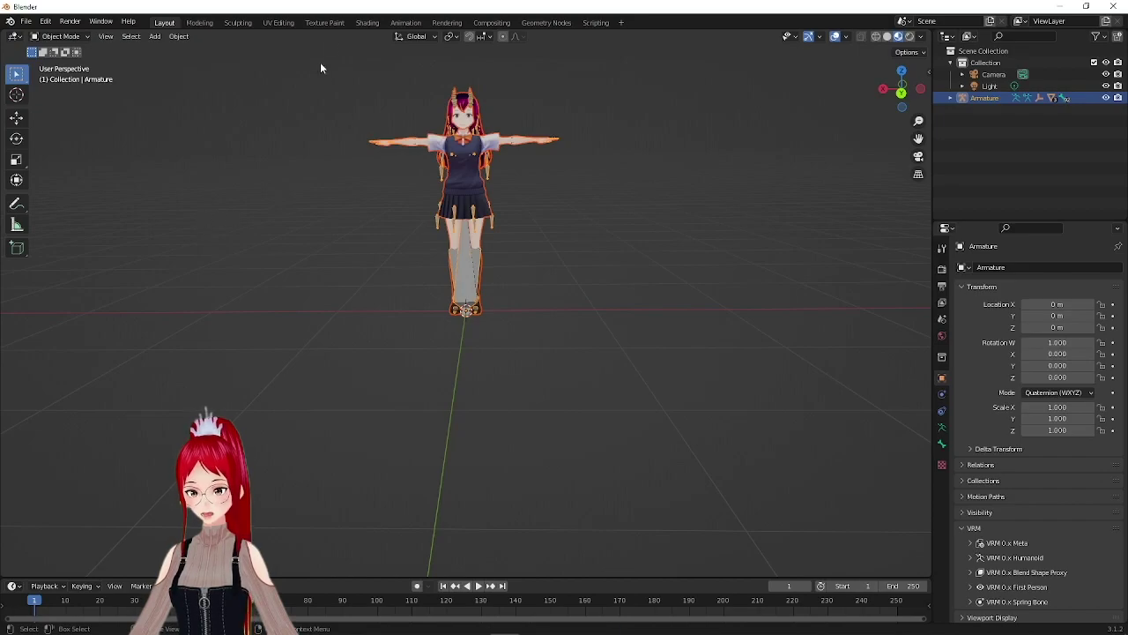
Step: In the Shading workspace, select the Body object under the Armature
left_click(367, 22)
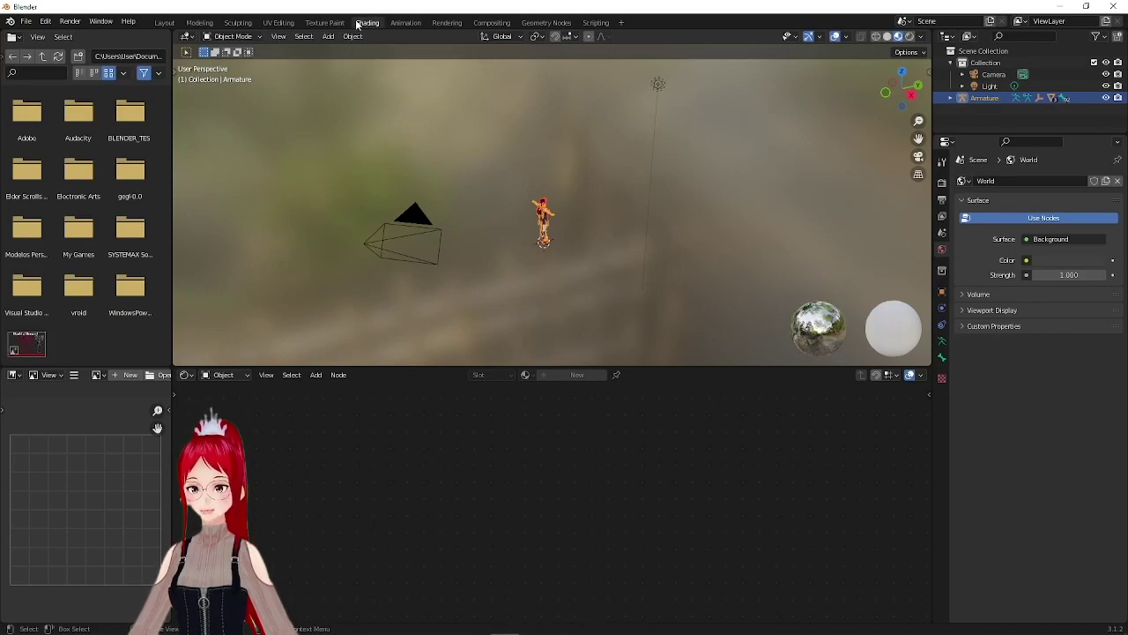
mouse_move(564, 141)
middle_mouse_down()
mouse_move(497, 130)
mouse_move(553, 137)
middle_mouse_up()
scroll(554, 136, "up", 2)
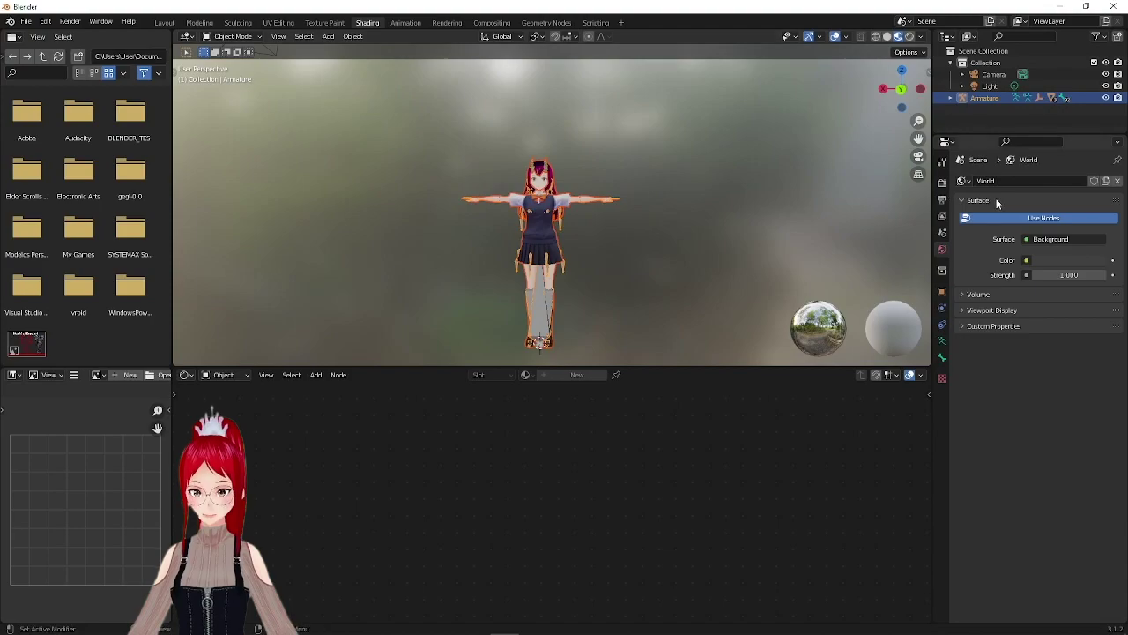
left_click(950, 98)
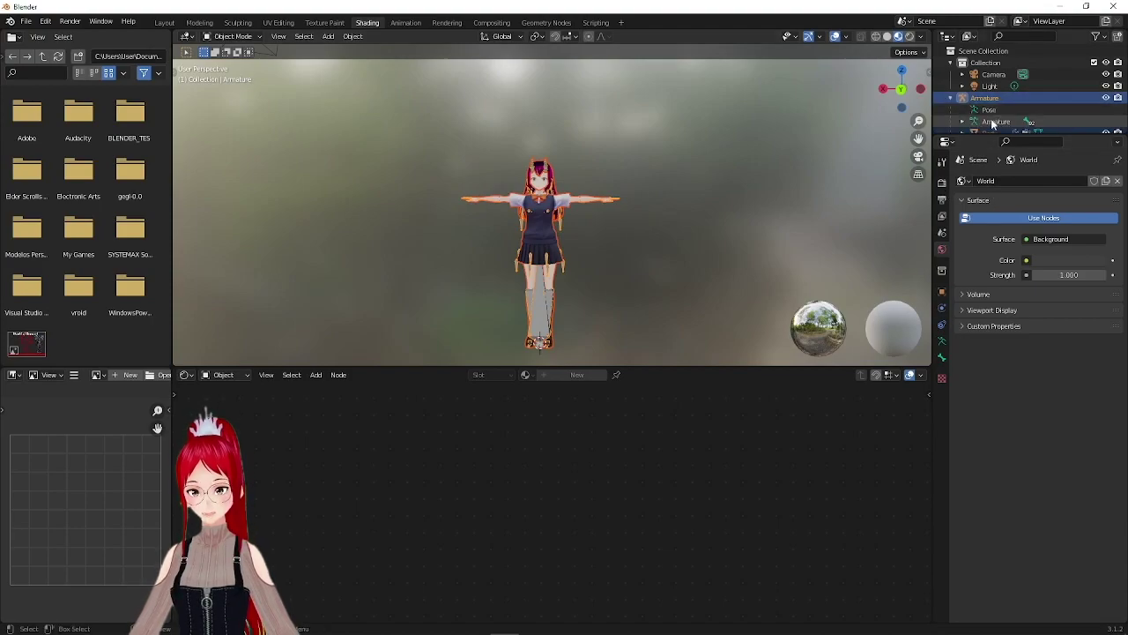
scroll(996, 122, "down", 2)
left_click(989, 87)
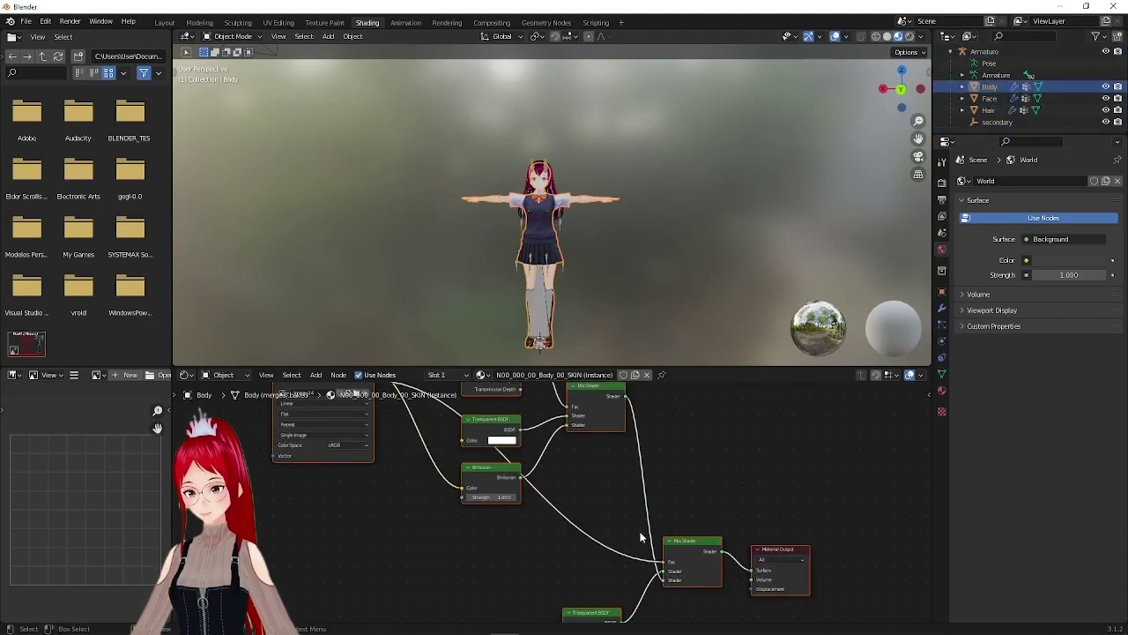
Step: Box-select and delete most of the skin material's old shader nodes
scroll(644, 533, "down", 3)
scroll(642, 534, "down", 2)
scroll(640, 504, "down", 1)
scroll(622, 488, "up", 2)
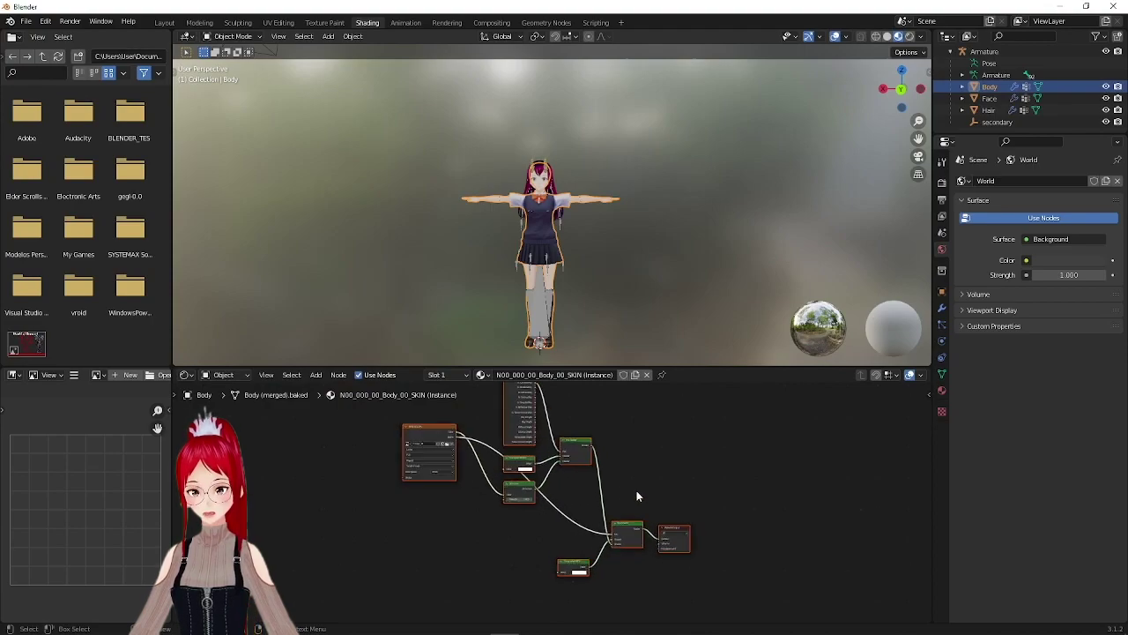
scroll(453, 445, "down", 2)
left_click_drag(515, 410, 602, 564)
key("Delete")
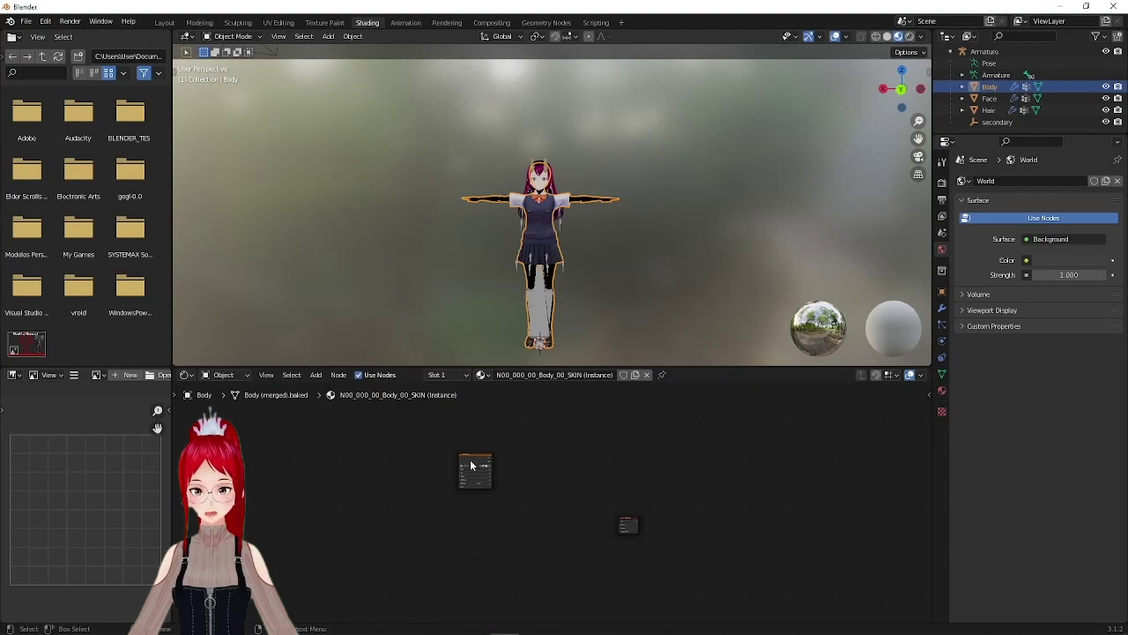
Step: Preview the skin texture image, show Material Properties and align the output node
left_click(463, 460)
scroll(81, 529, "down", 1)
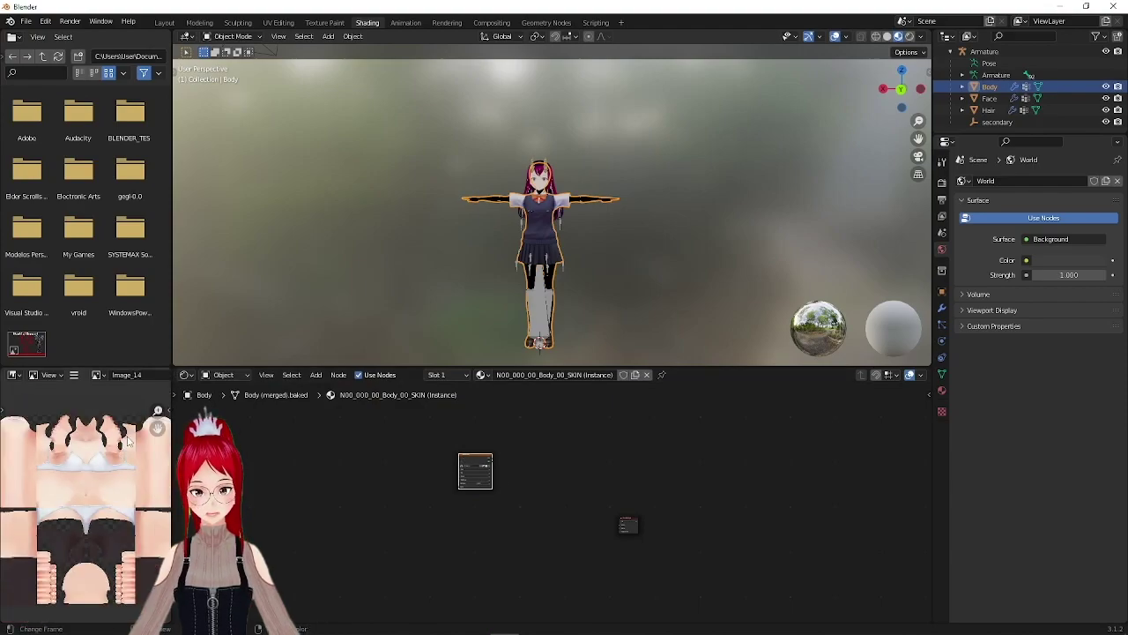
scroll(128, 441, "down", 2)
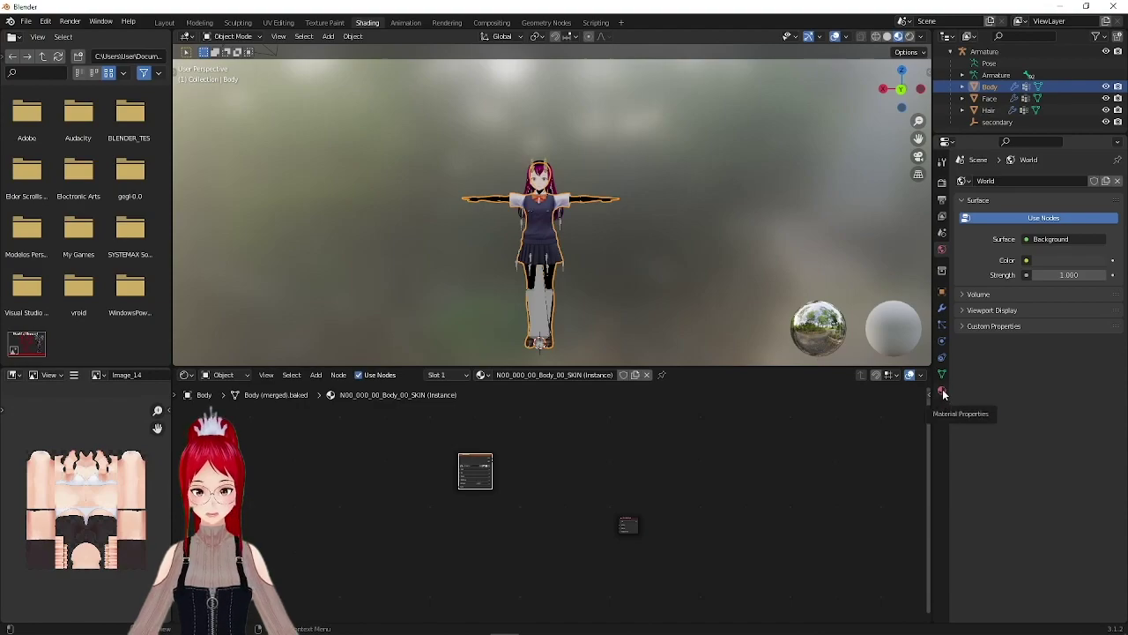
left_click(942, 390)
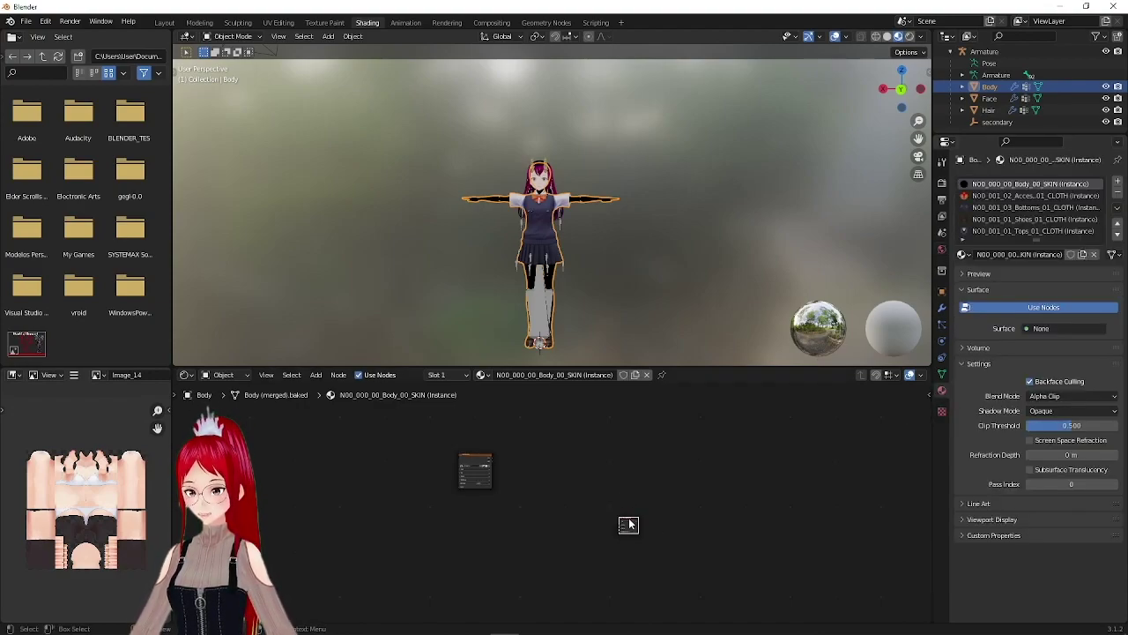
left_click_drag(629, 523, 626, 466)
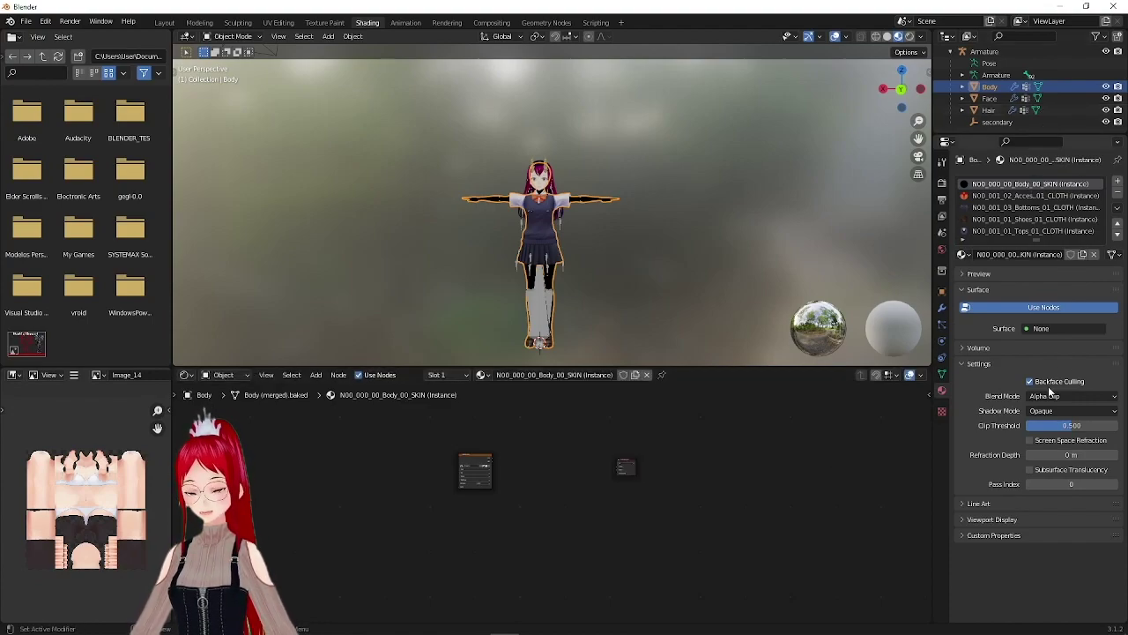
Step: Set the skin material's Surface to Principled BSDF and move the node aside
left_click(1025, 330)
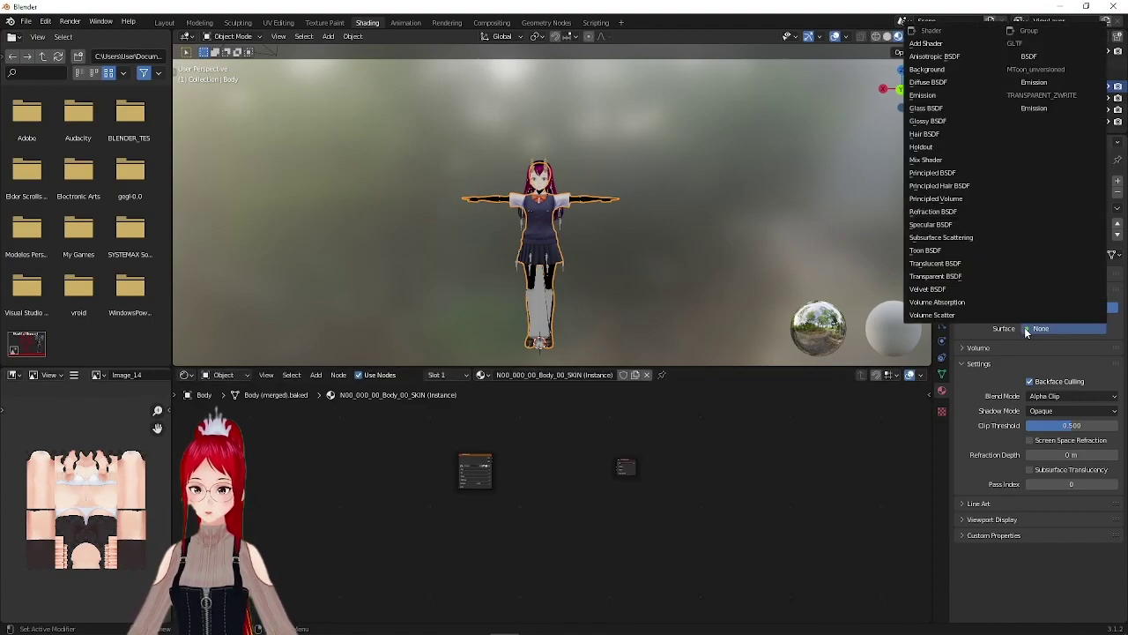
left_click(950, 174)
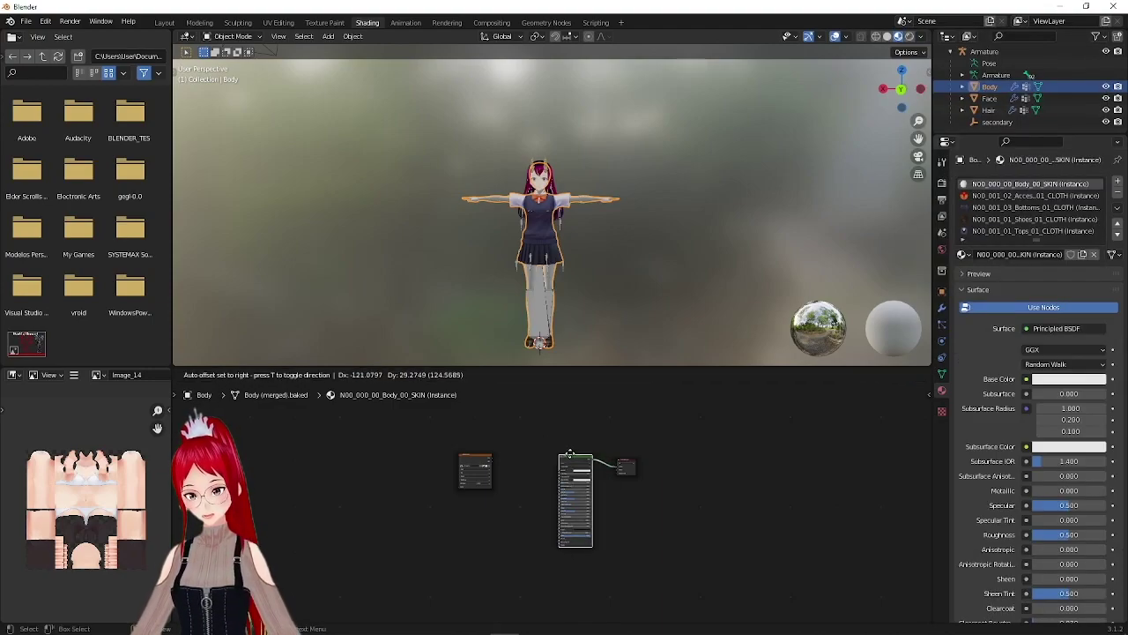
left_click_drag(594, 463, 554, 441)
scroll(475, 471, "up", 2)
scroll(470, 465, "up", 1)
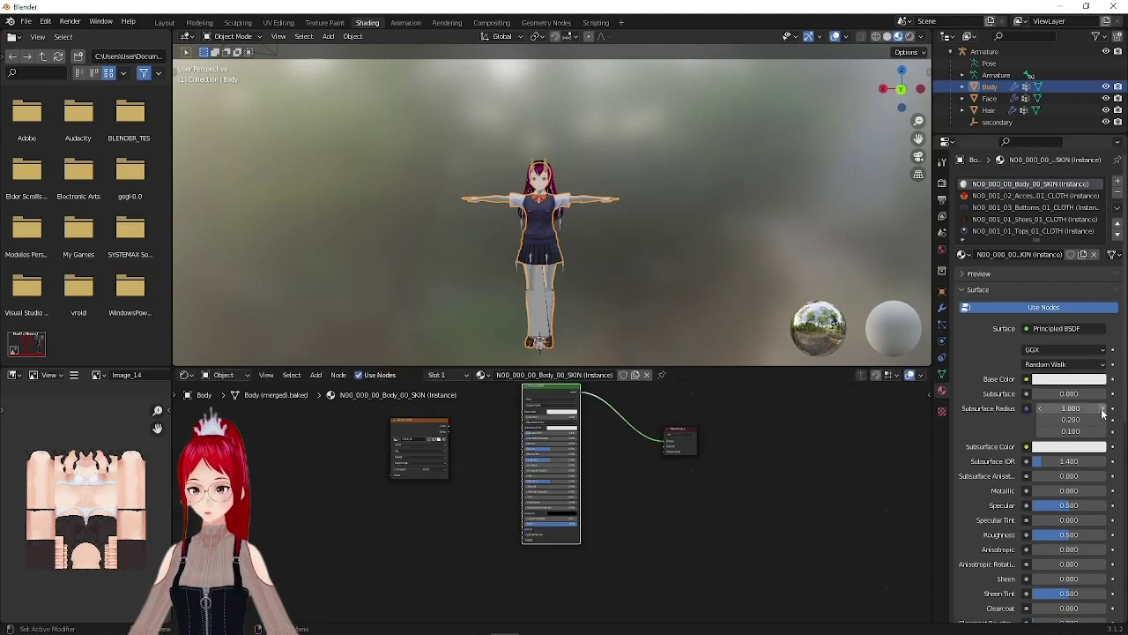
Step: Feed an Image Texture into Base Color and select the leftover old image node for removal
left_click(1026, 379)
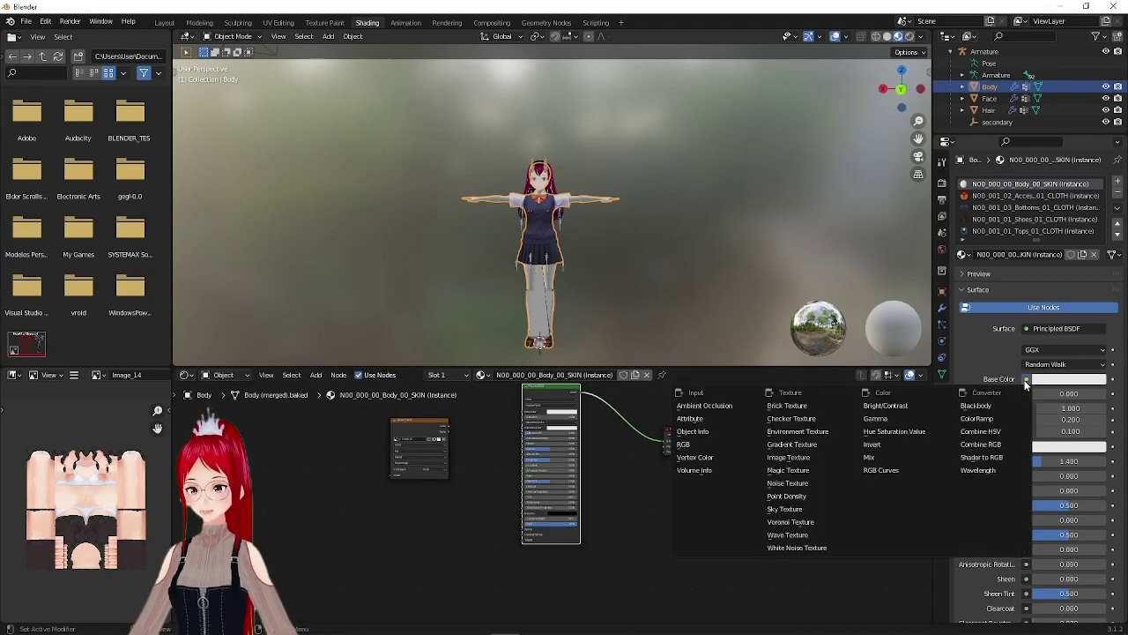
left_click(784, 456)
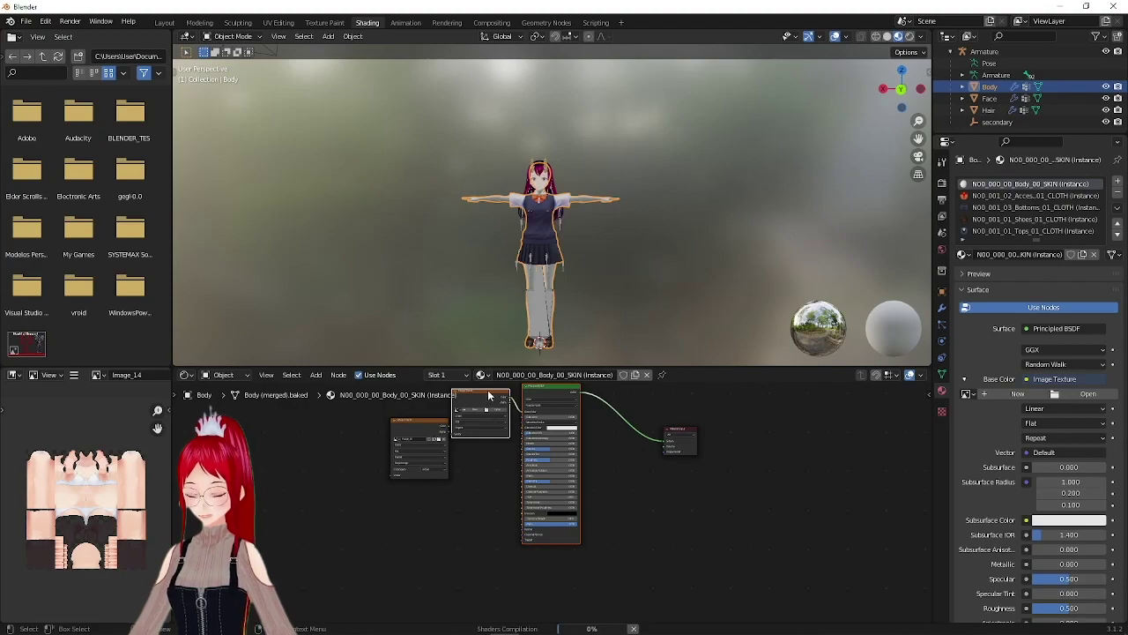
left_click_drag(490, 397, 461, 435)
left_click(399, 426)
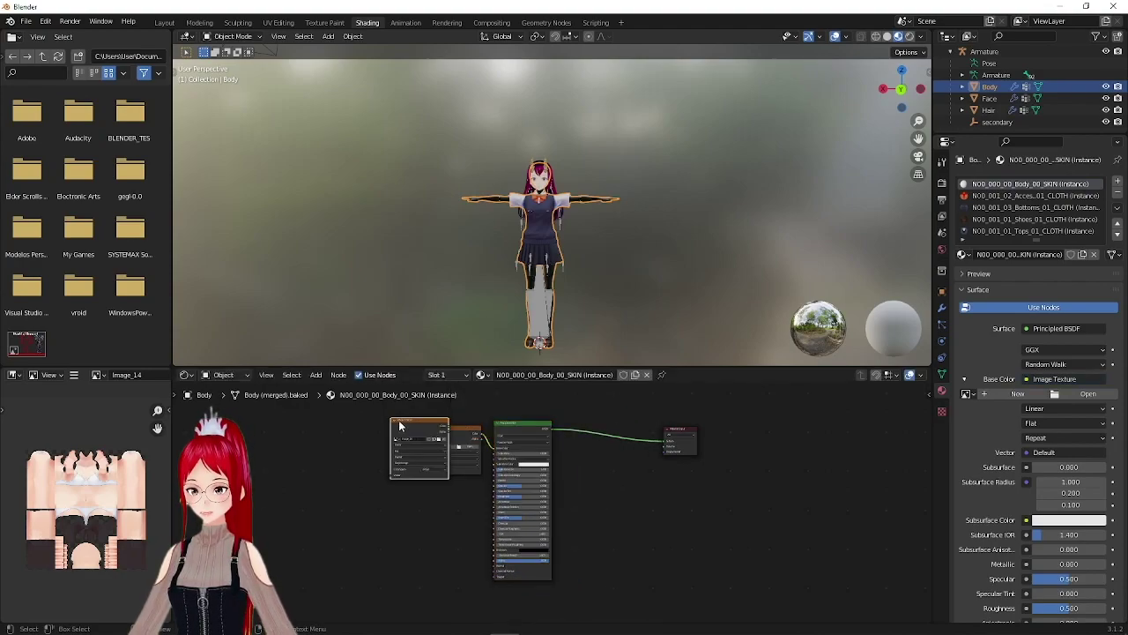
key("Escape")
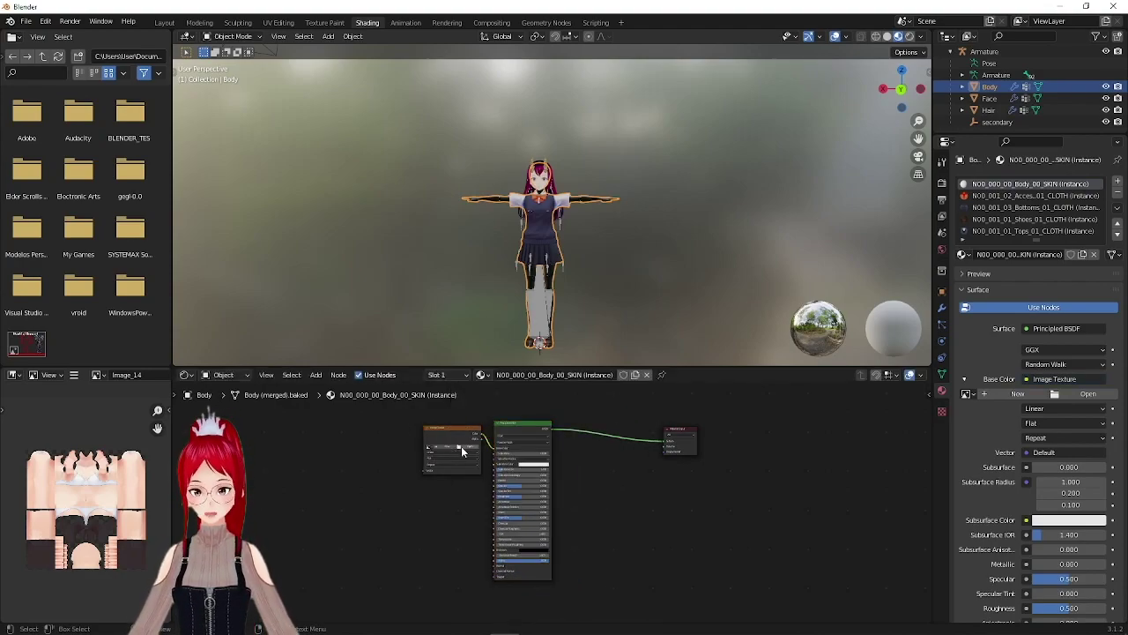
Step: Load Image_14.png from Steam's Blender textures folder into the skin material's Image Texture
left_click(466, 448)
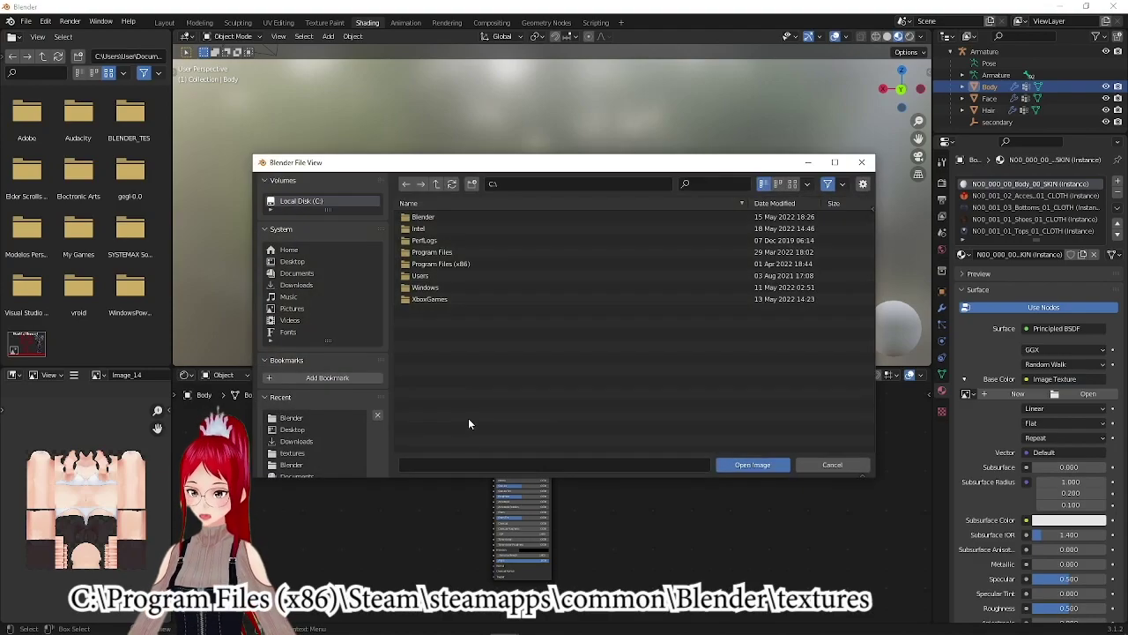
left_click(439, 264)
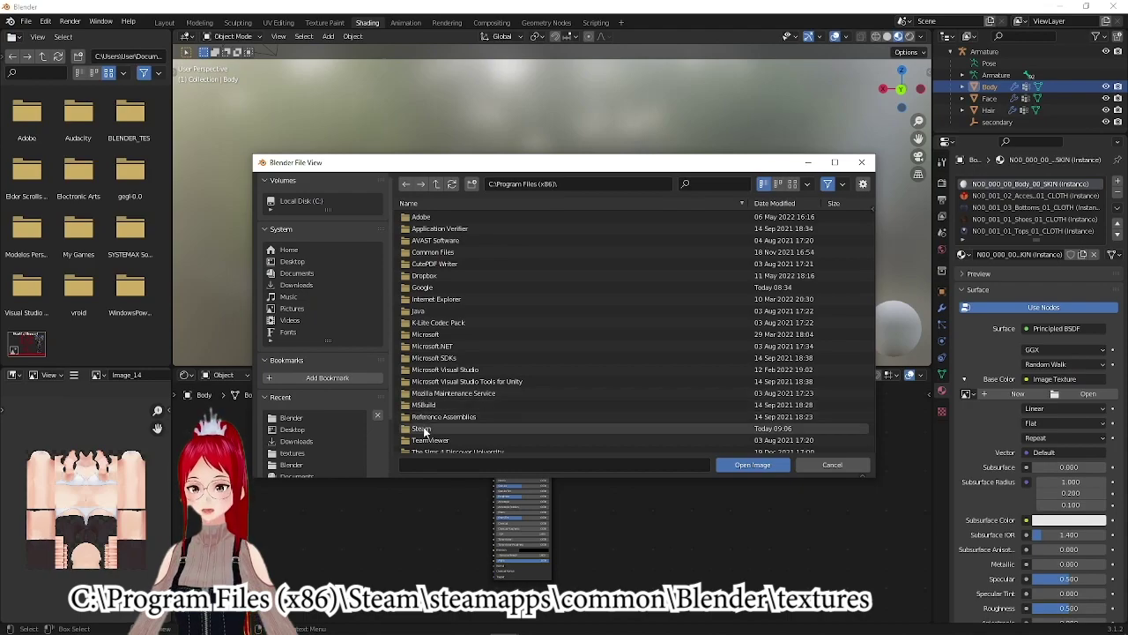
left_click(424, 429)
left_click(428, 405)
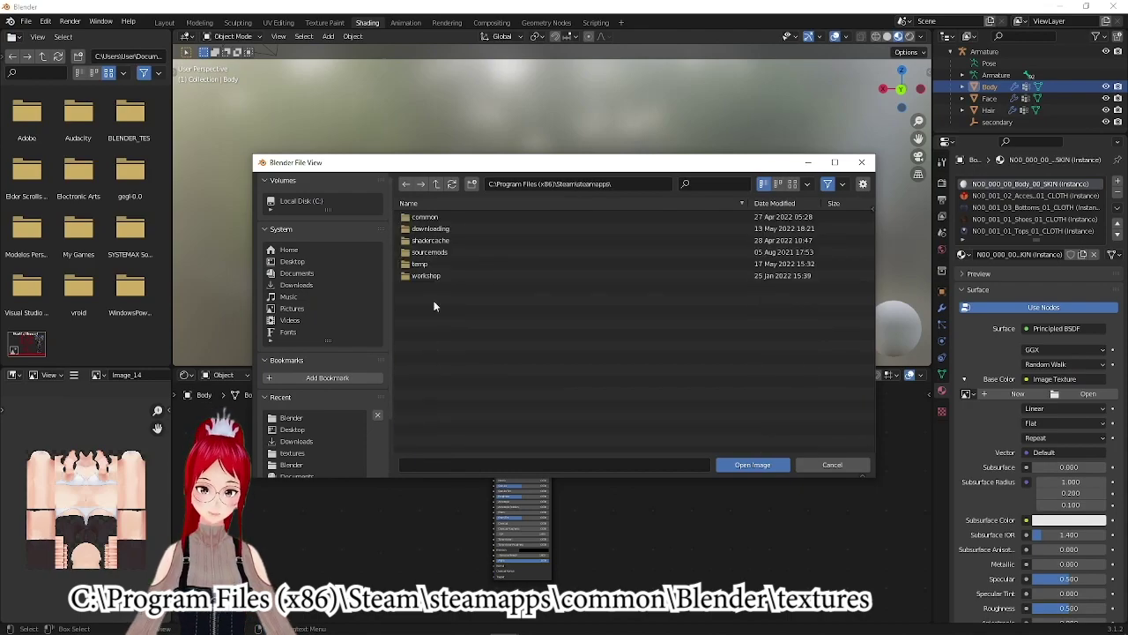
left_click(425, 217)
left_click(428, 228)
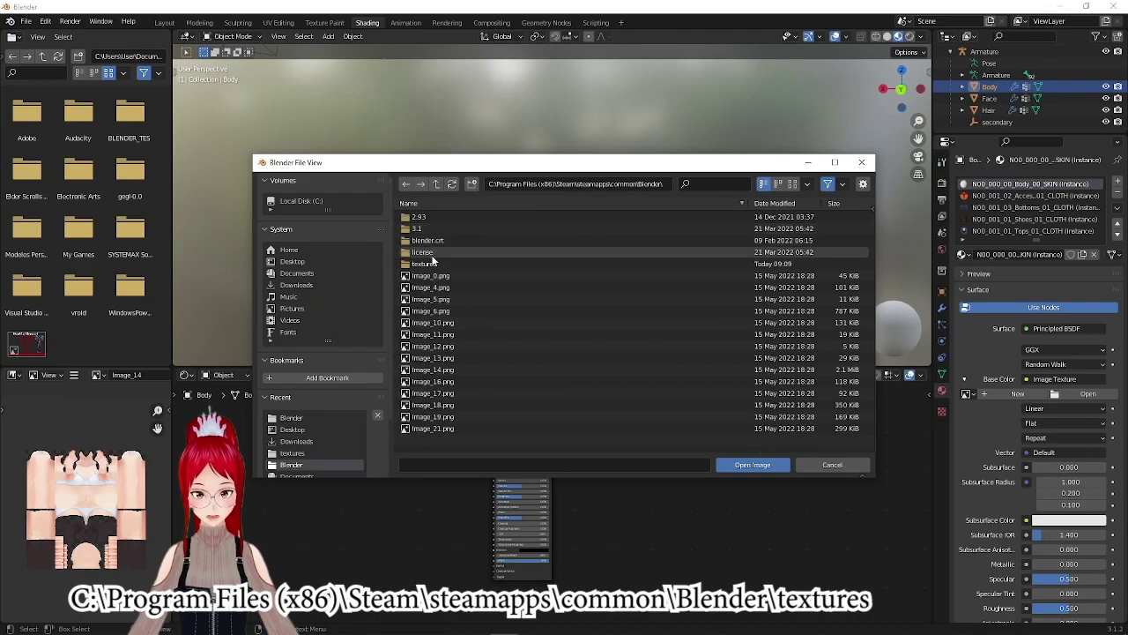
left_click(426, 263)
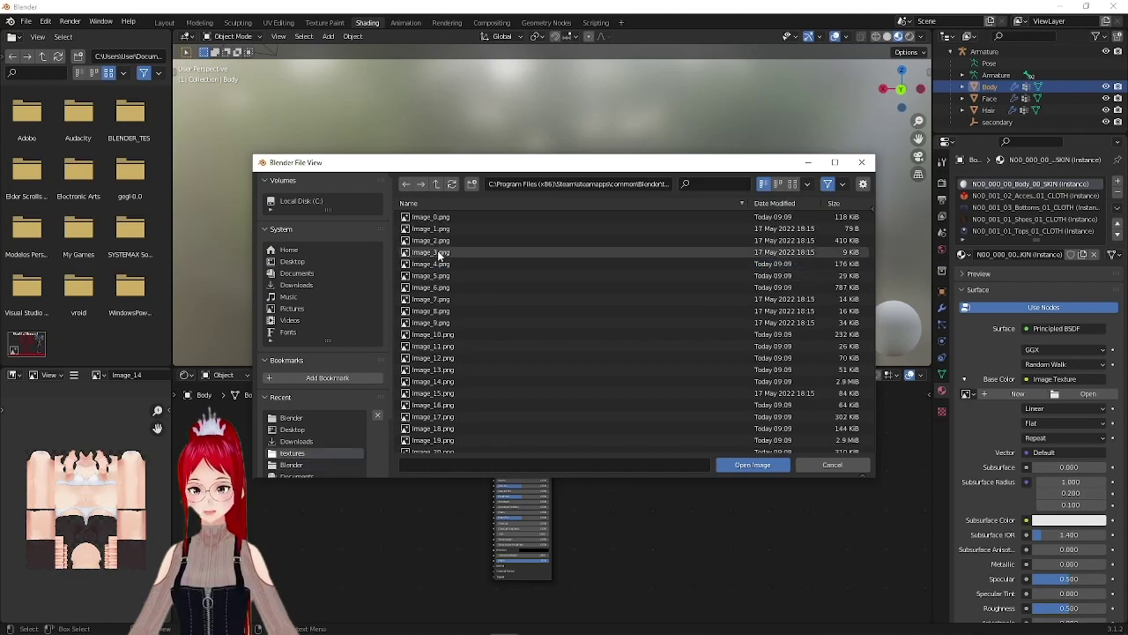
left_click(443, 385)
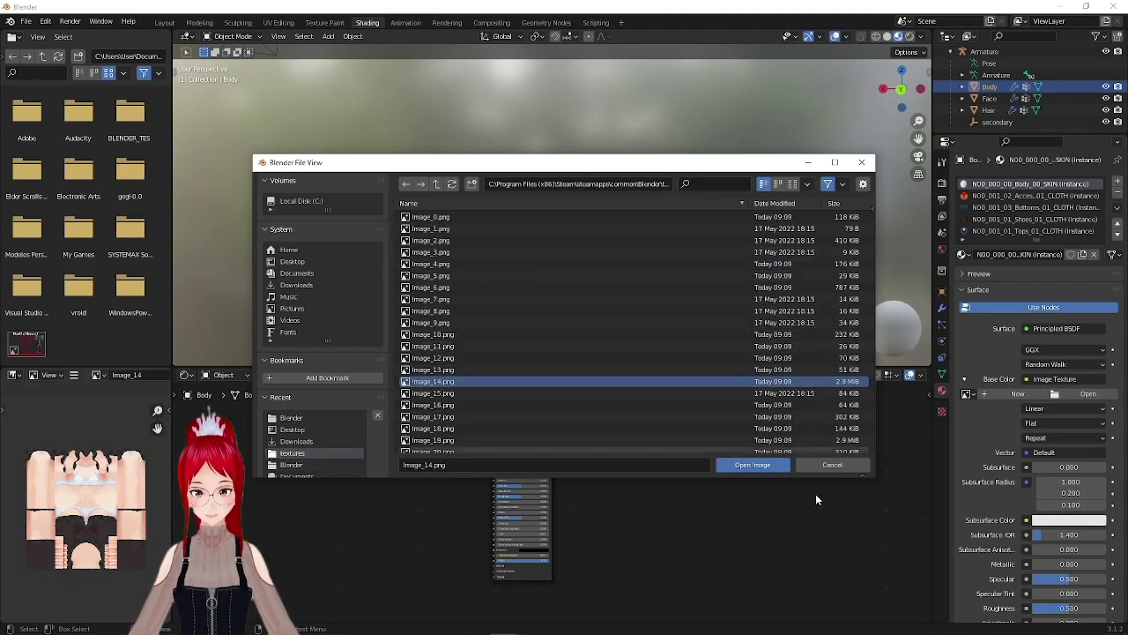
left_click(753, 465)
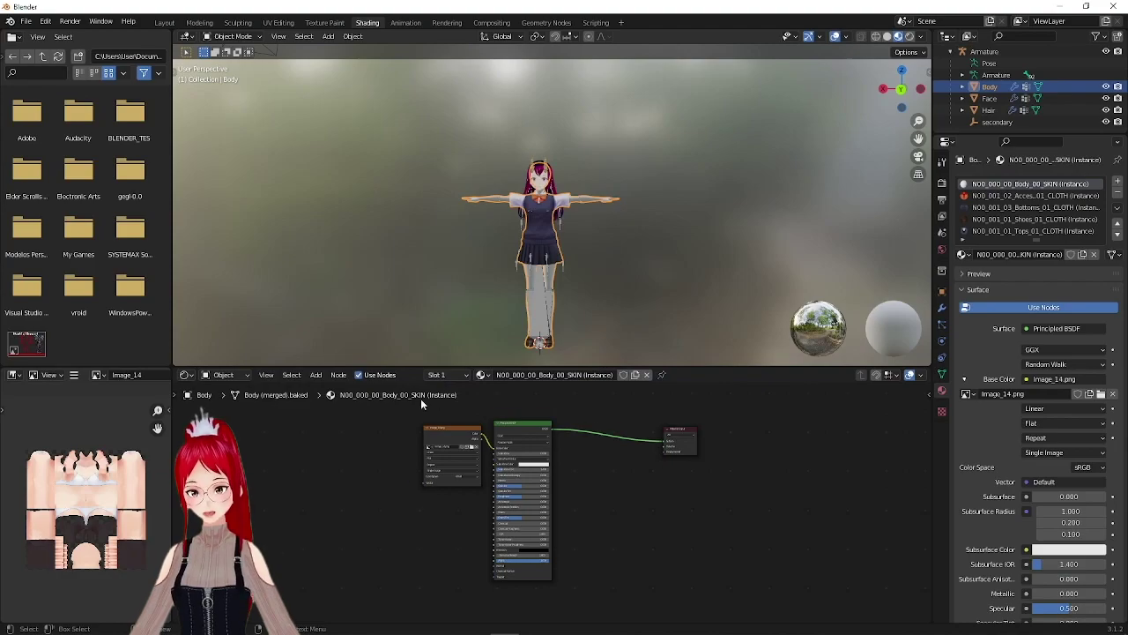
Step: Connect the Image Texture Alpha output to the Principled BSDF Alpha input, then frame all nodes
scroll(421, 398, "up", 1)
scroll(452, 413, "up", 1)
left_click_drag(449, 410, 467, 588)
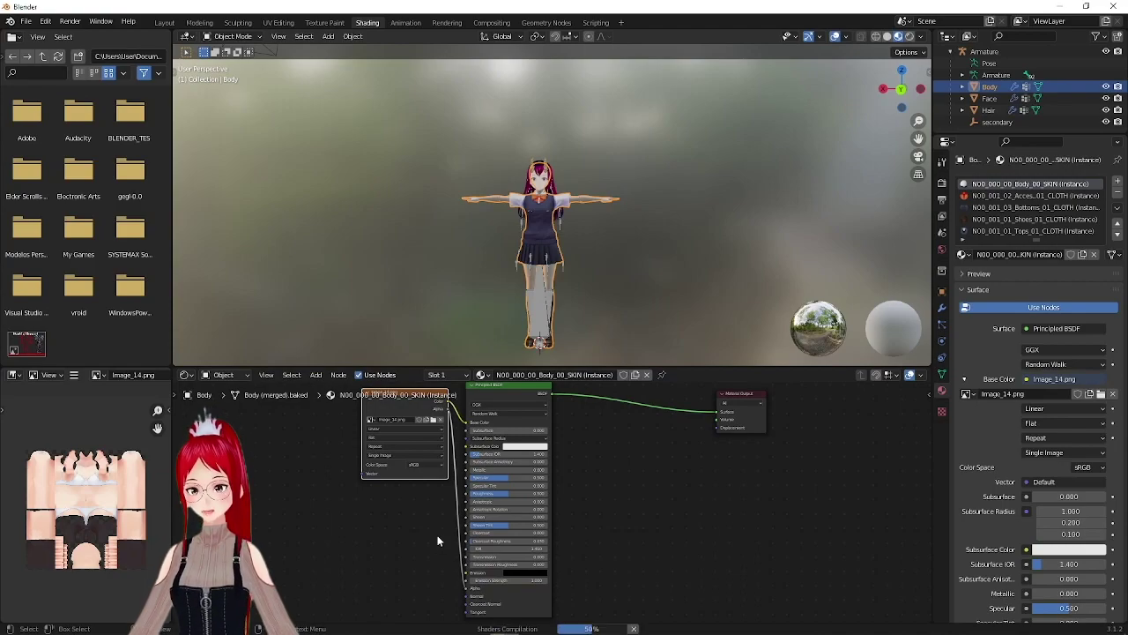
key("Home")
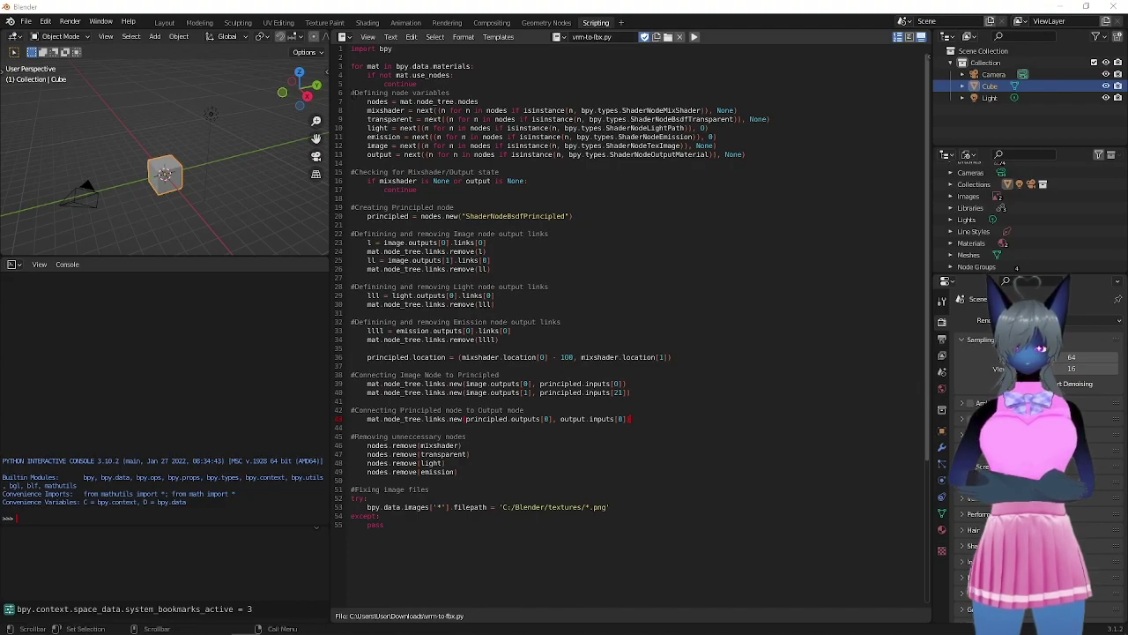
Step: Select lines 6–13 under #Defining node variables in vrm-to-fbx.py
left_click_drag(351, 92, 745, 154)
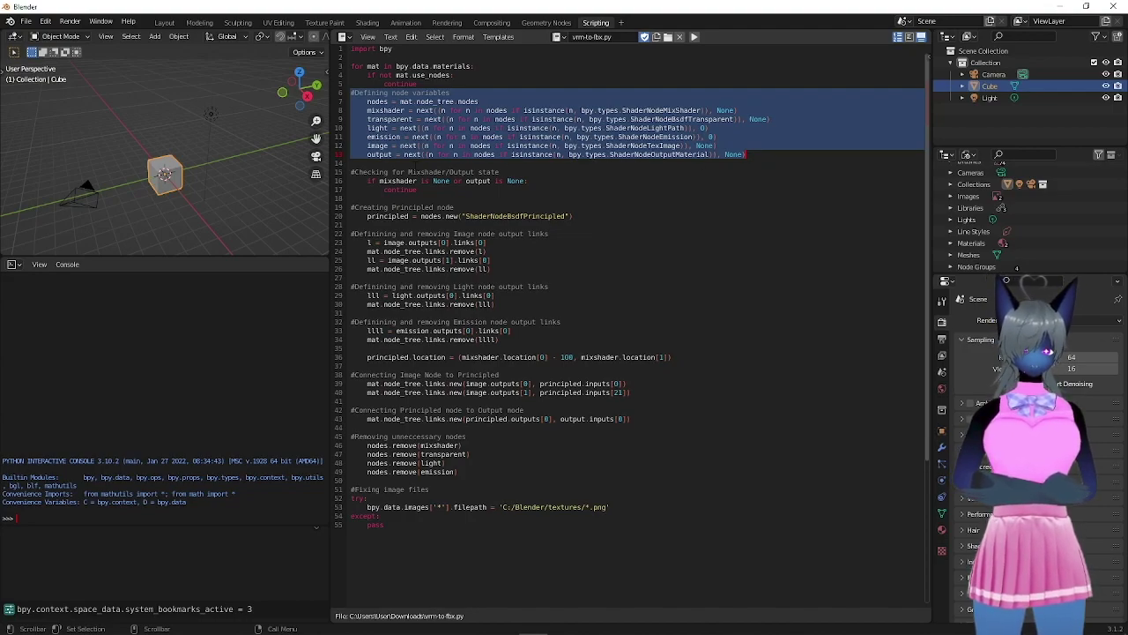
Step: Select lines 15–17, 19–20 and 22–26: Mix Shader check, Principled creation, Image link removal
left_click_drag(351, 171, 417, 190)
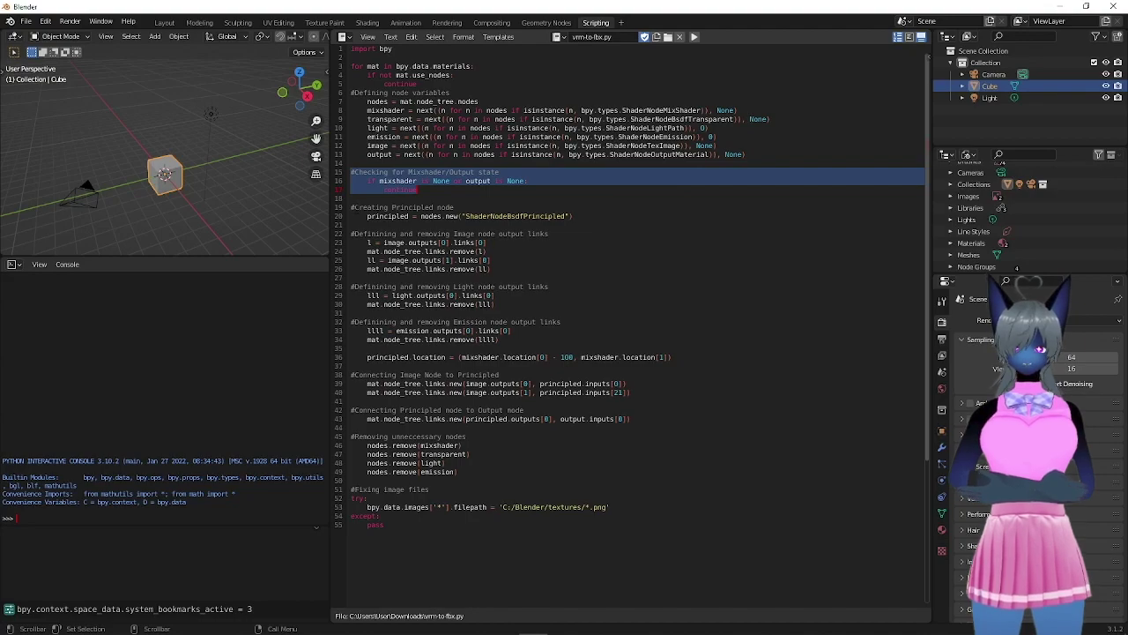
left_click_drag(351, 207, 585, 216)
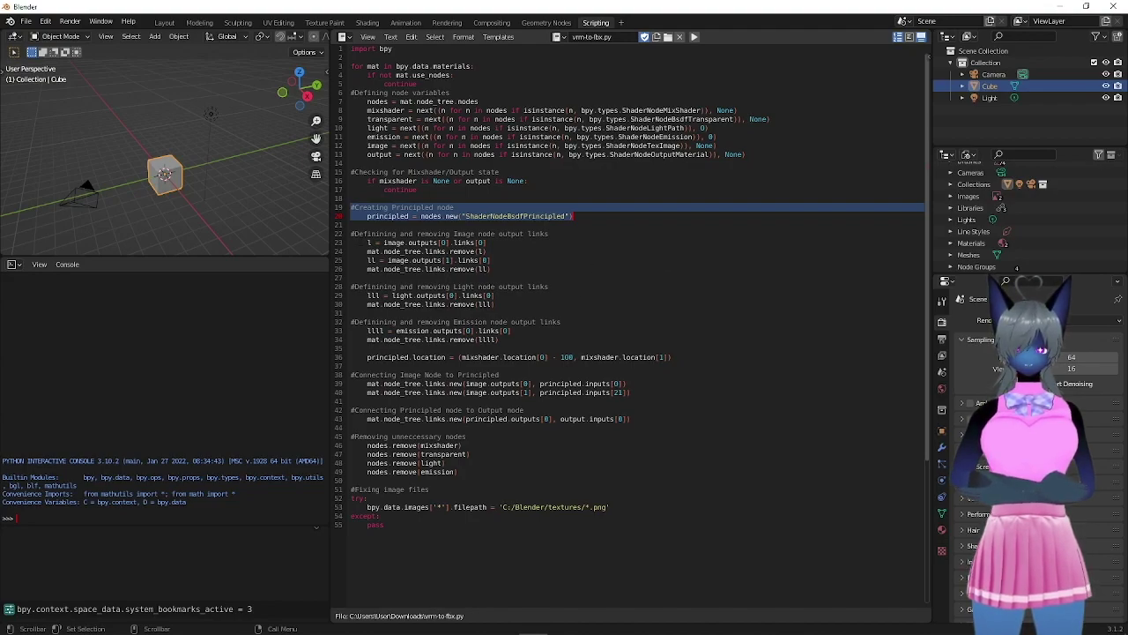
left_click_drag(351, 234, 507, 270)
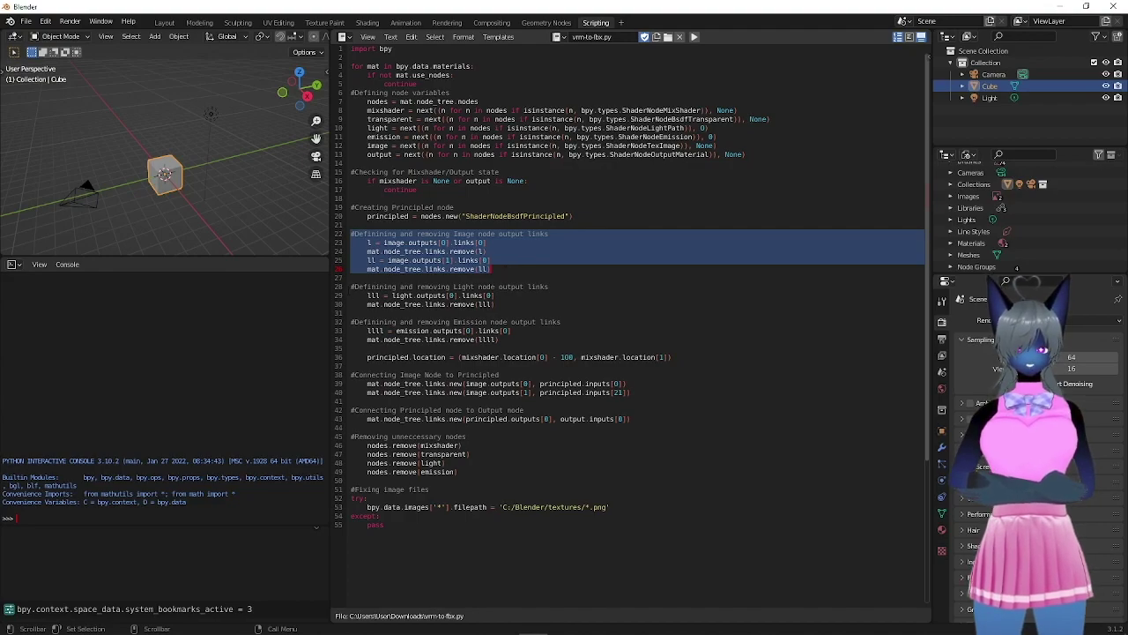
Step: Select lines 28–30 (Light node link removal), then line 36 positioning the Principled node
left_click(351, 286)
left_click_drag(351, 287, 495, 304)
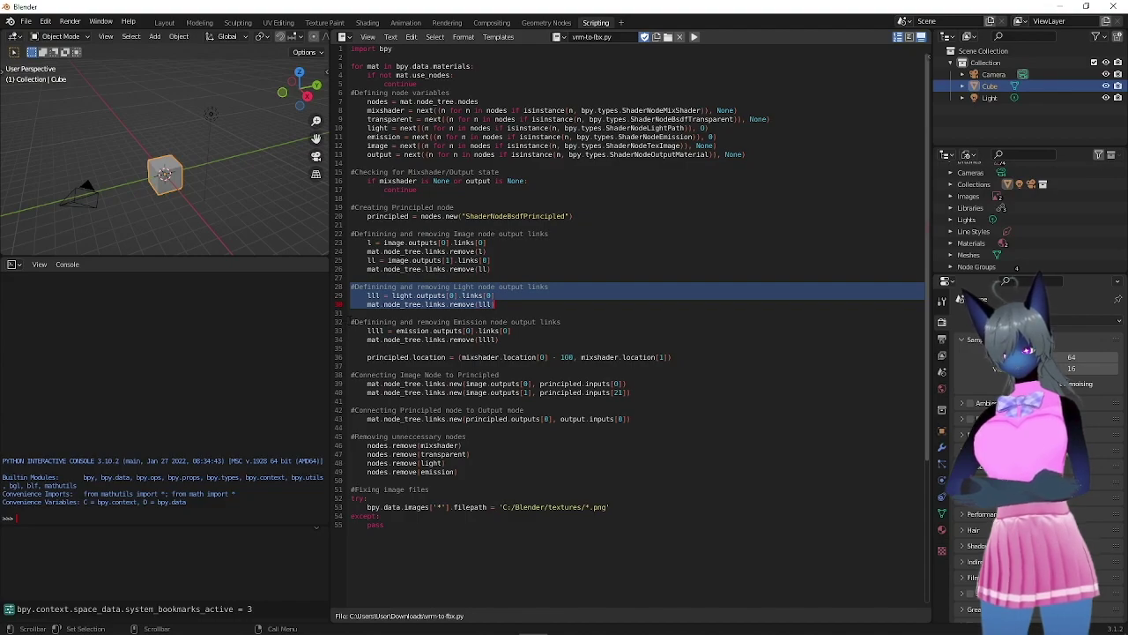
left_click(351, 321)
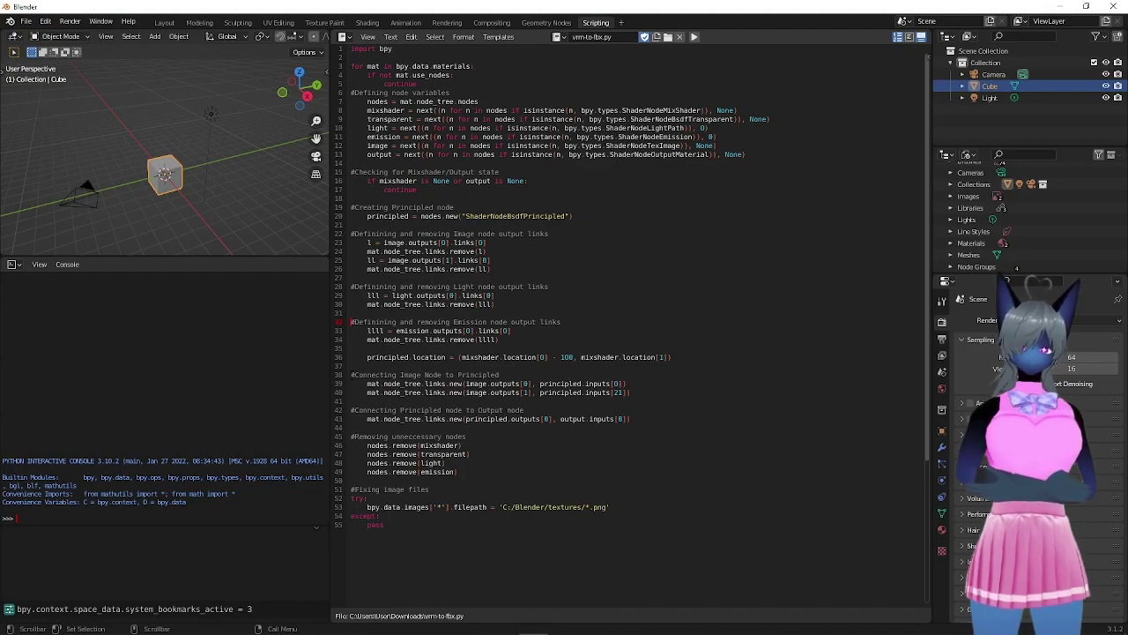
left_click_drag(367, 357, 679, 357)
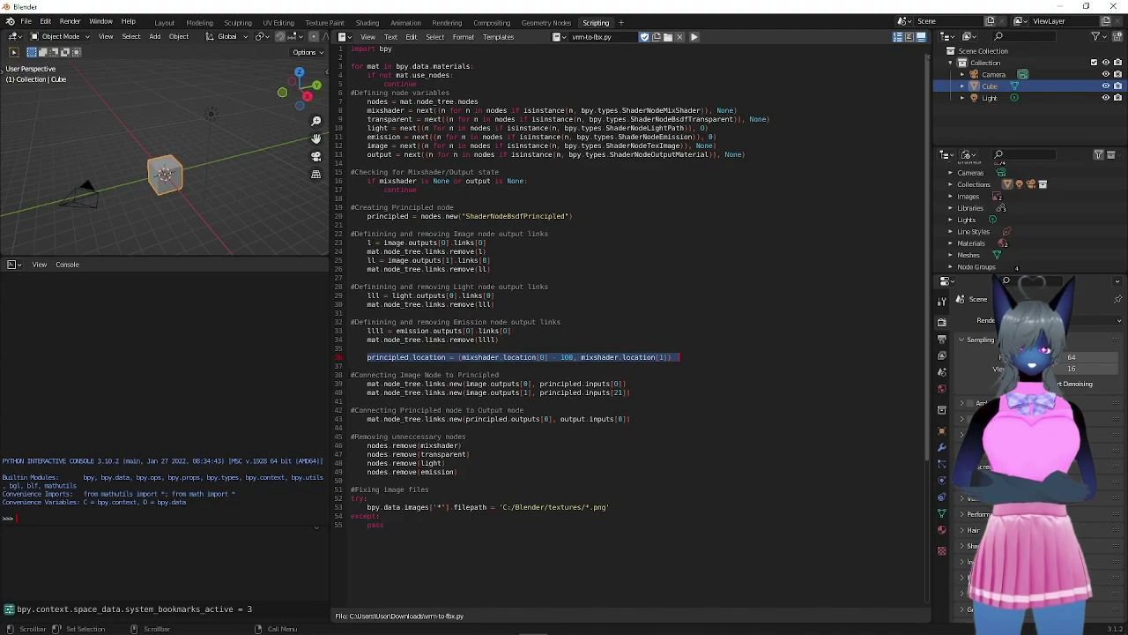
Step: Select lines 38–43 (new node links), then lines 45–49 removing unneeded nodes
mouse_move(351, 375)
left_mouse_down()
mouse_move(629, 393)
mouse_move(651, 421)
left_mouse_up()
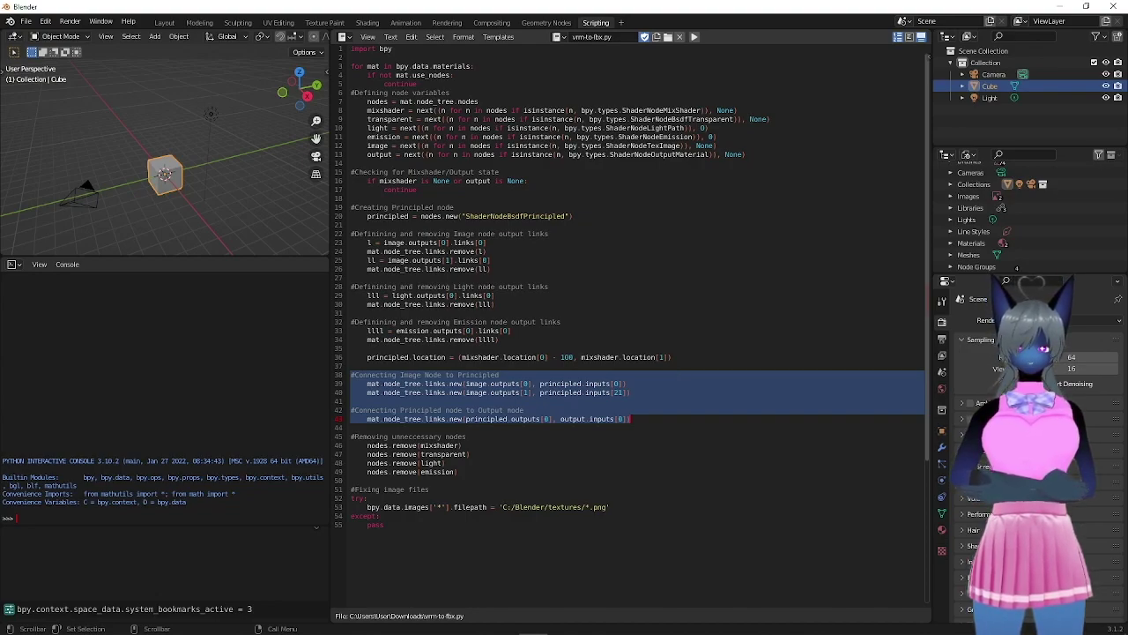
left_click_drag(350, 436, 515, 476)
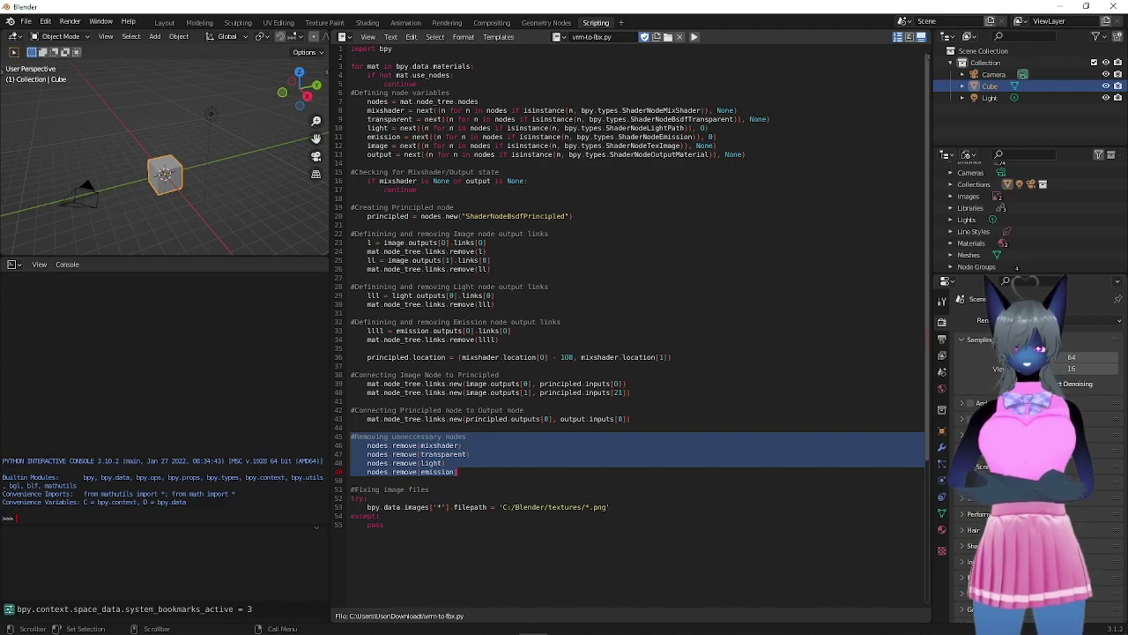
Step: Select lines 51–55, the #Fixing image files try/except block
left_click_drag(351, 489, 419, 525)
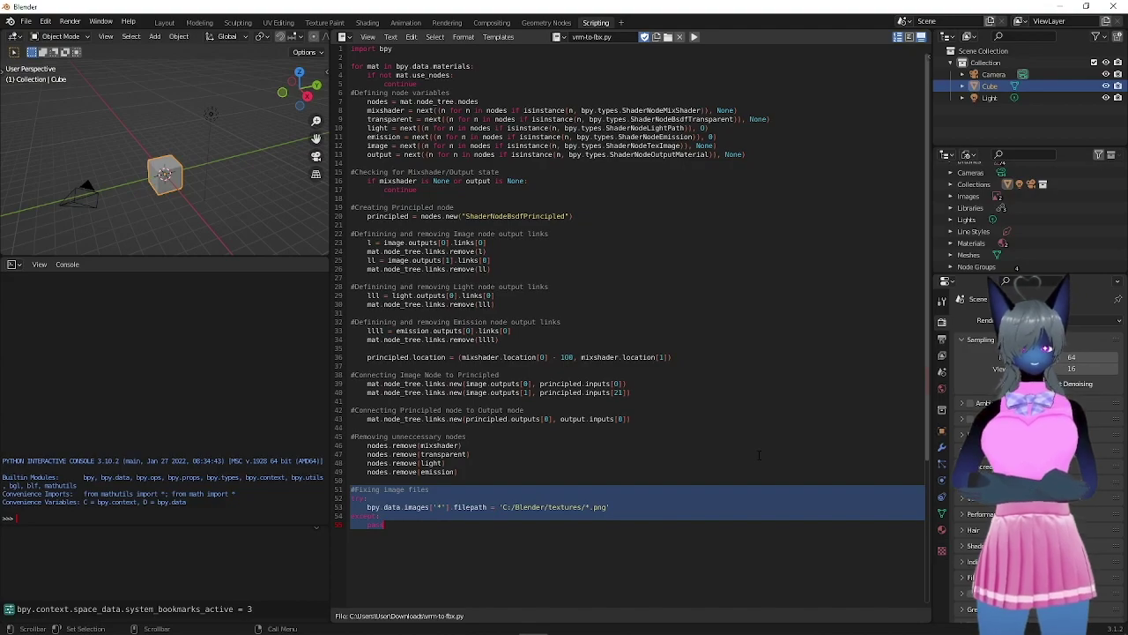